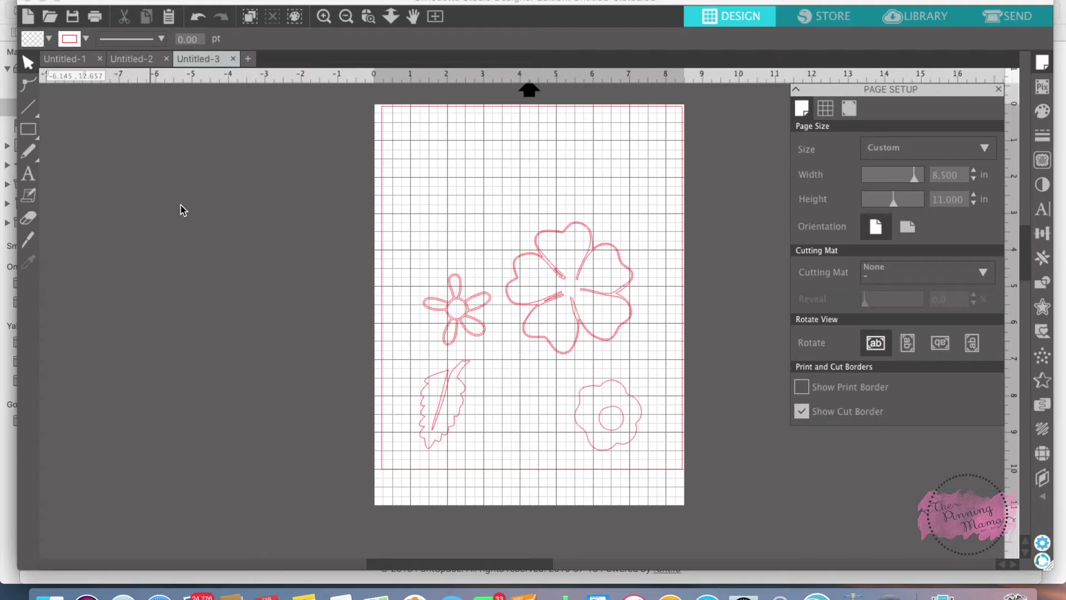
# - Ungroup the outline flowers design into separate flowers, leaf and blue centre circle
pyautogui.click(615, 256)
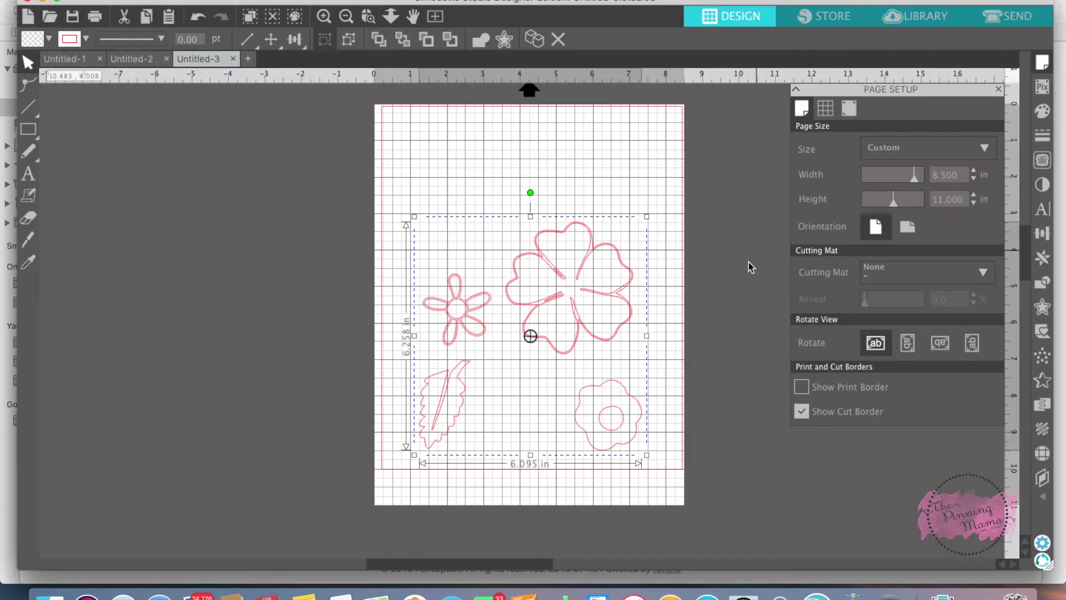
pyautogui.click(915, 20)
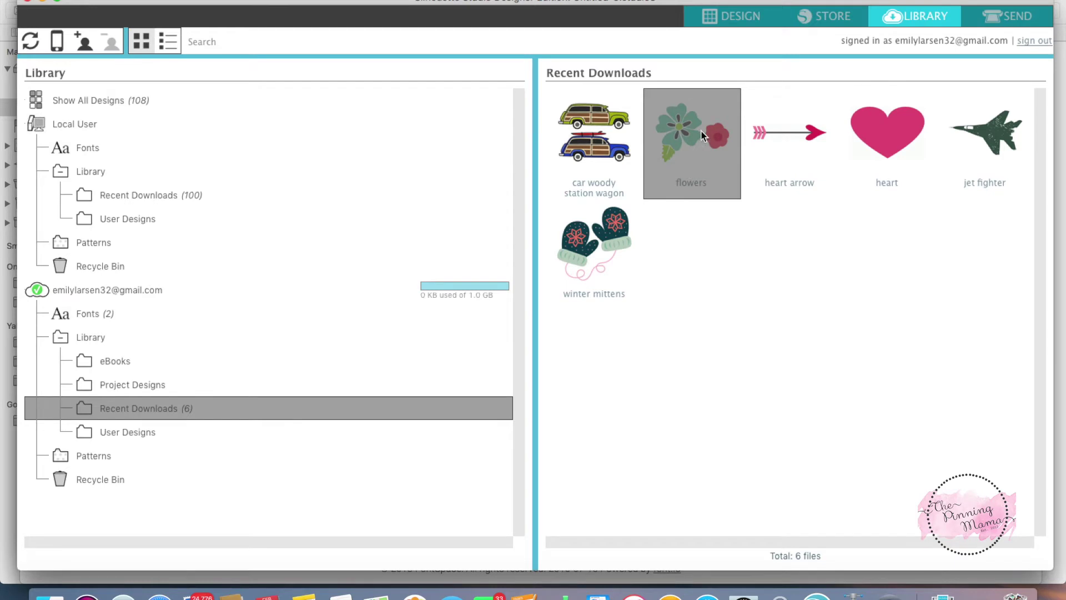
pyautogui.click(753, 20)
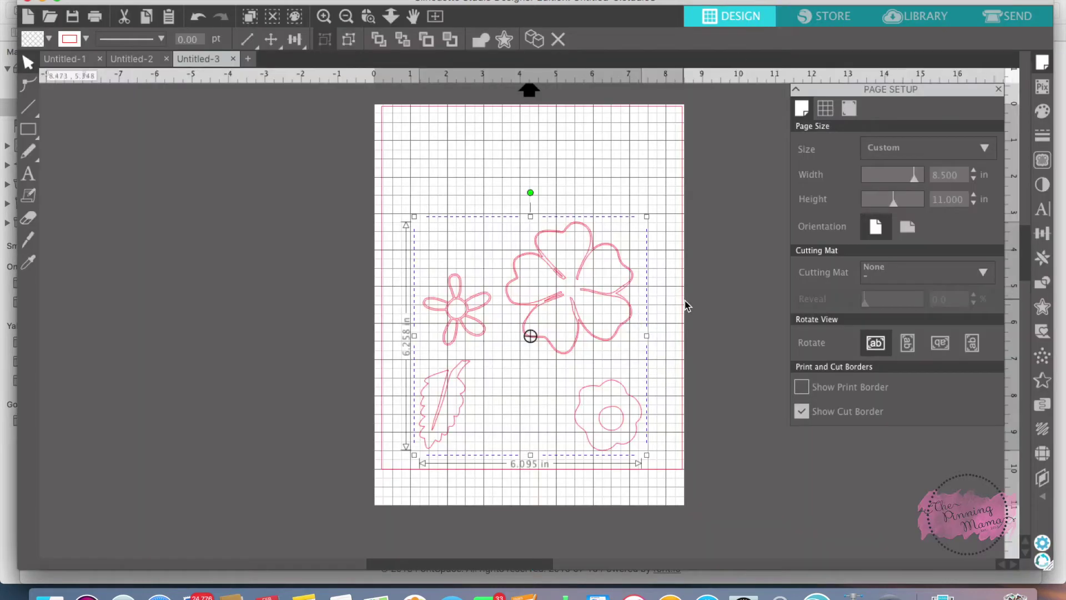
pyautogui.click(703, 300)
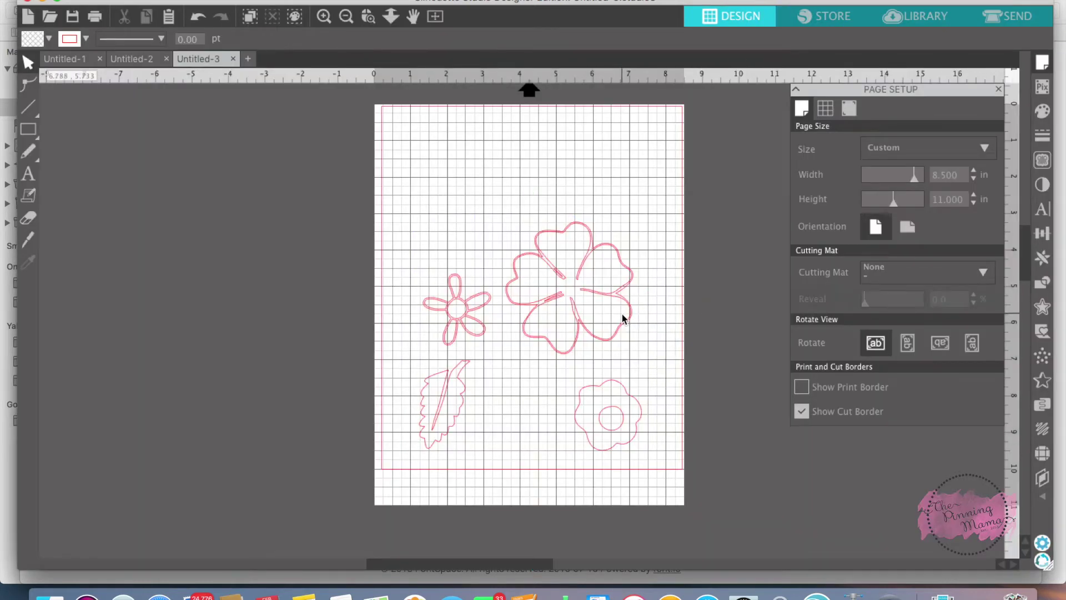
pyautogui.rightClick(588, 317)
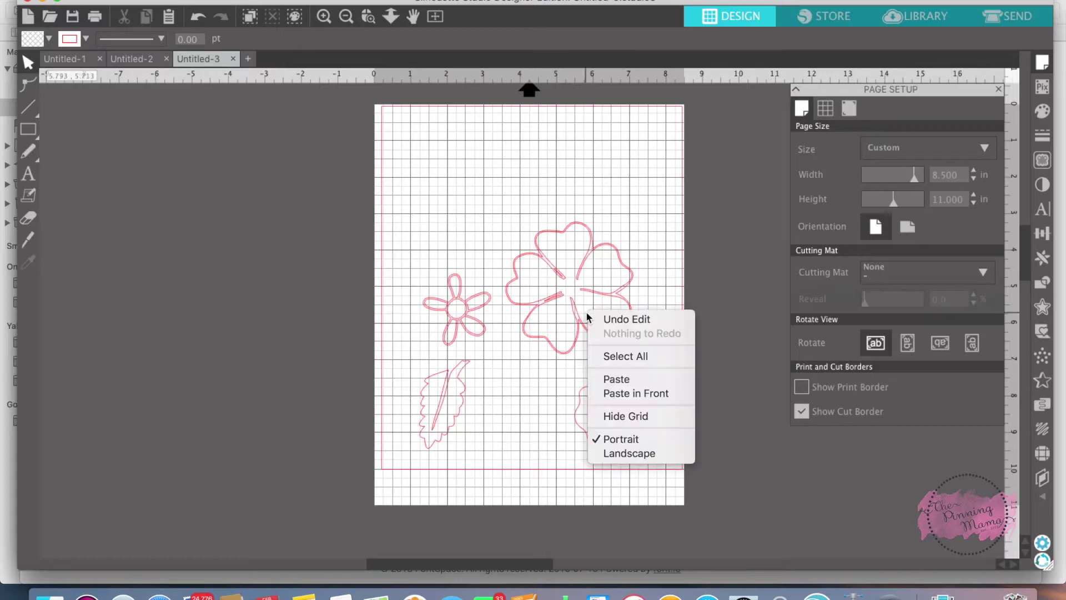
pyautogui.click(722, 381)
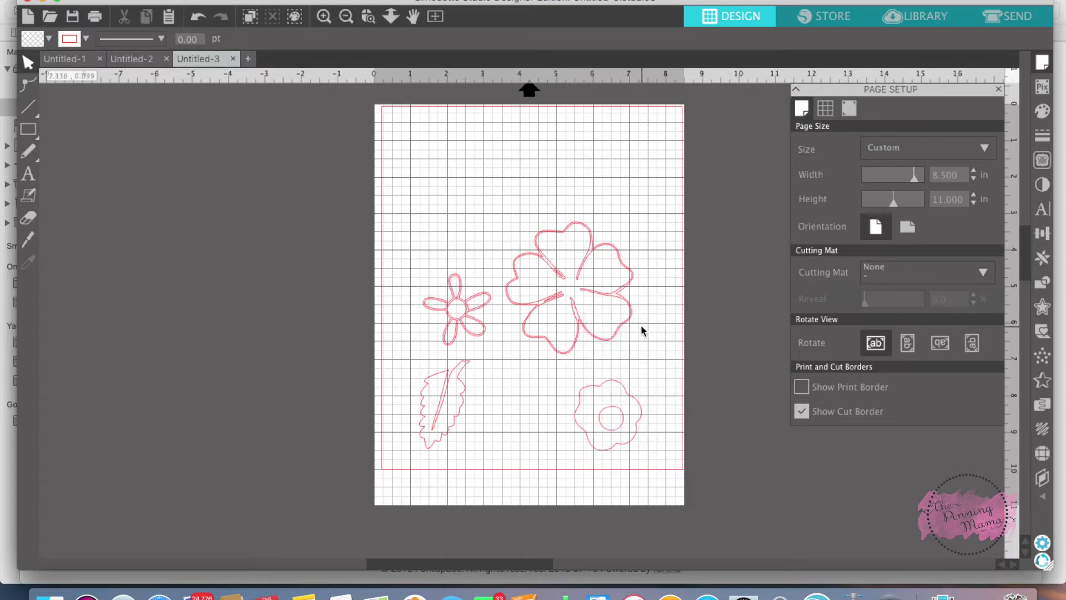
pyautogui.click(632, 320)
pyautogui.rightClick(632, 320)
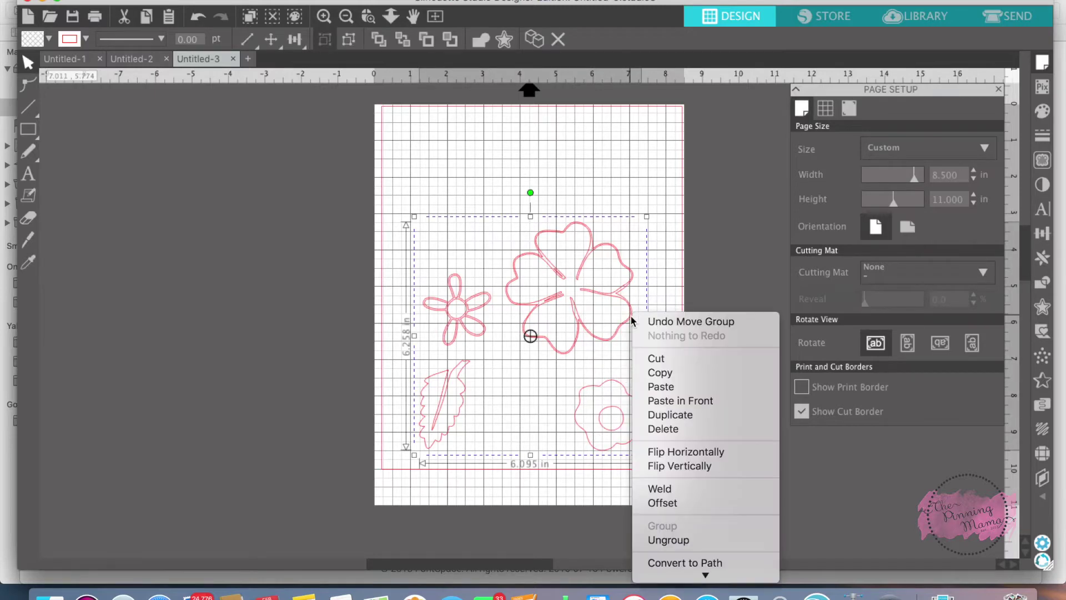
pyautogui.click(691, 544)
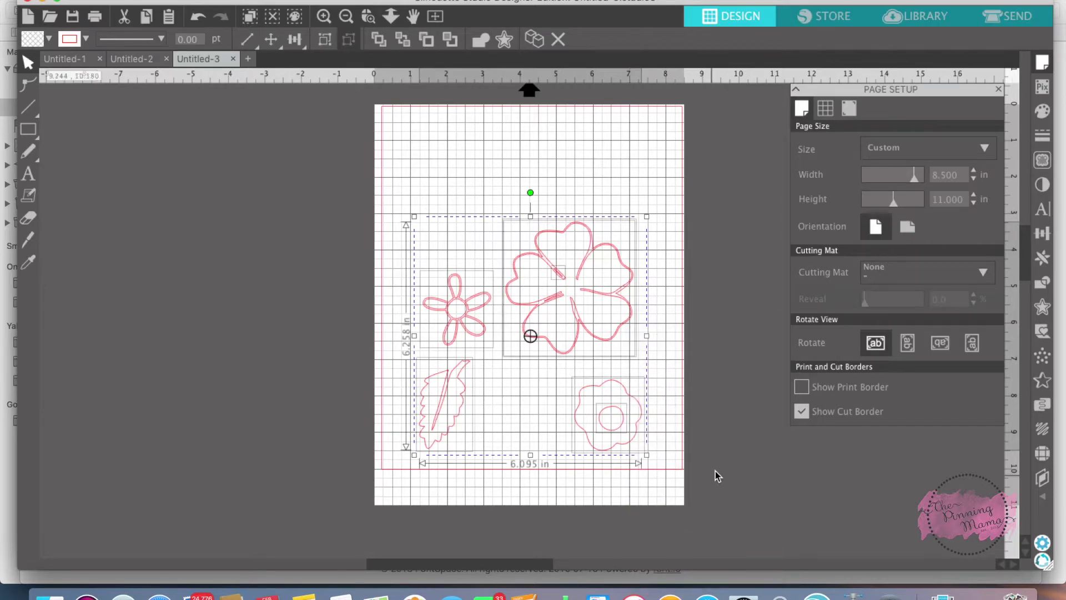
pyautogui.click(712, 468)
# - In Untitled-2, stack the magenta and purple flowers on the pink one, with the green leaf beneath
pyautogui.click(134, 60)
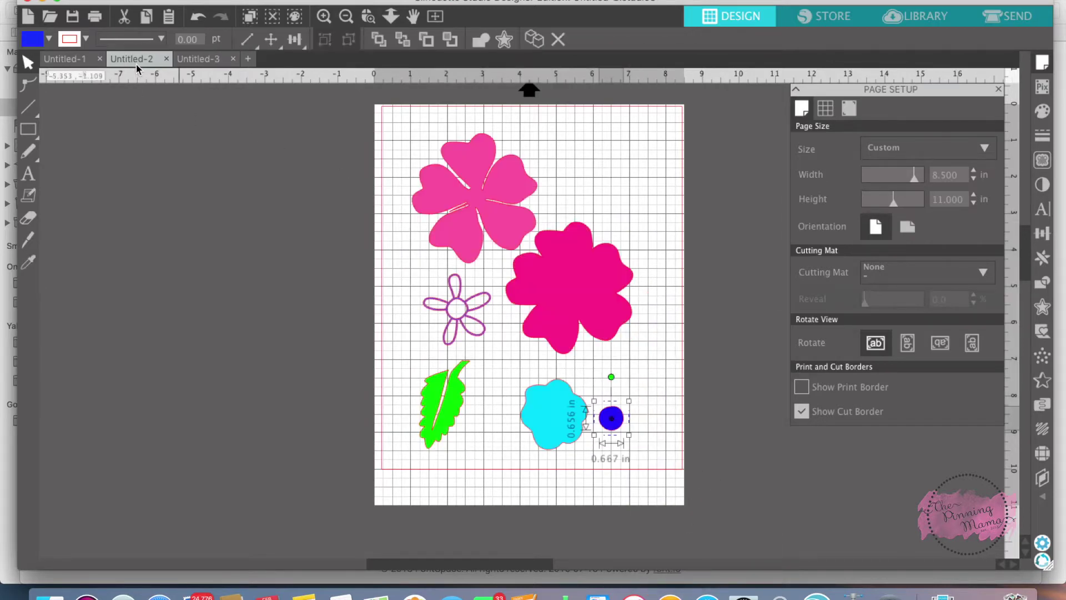
pyautogui.click(663, 332)
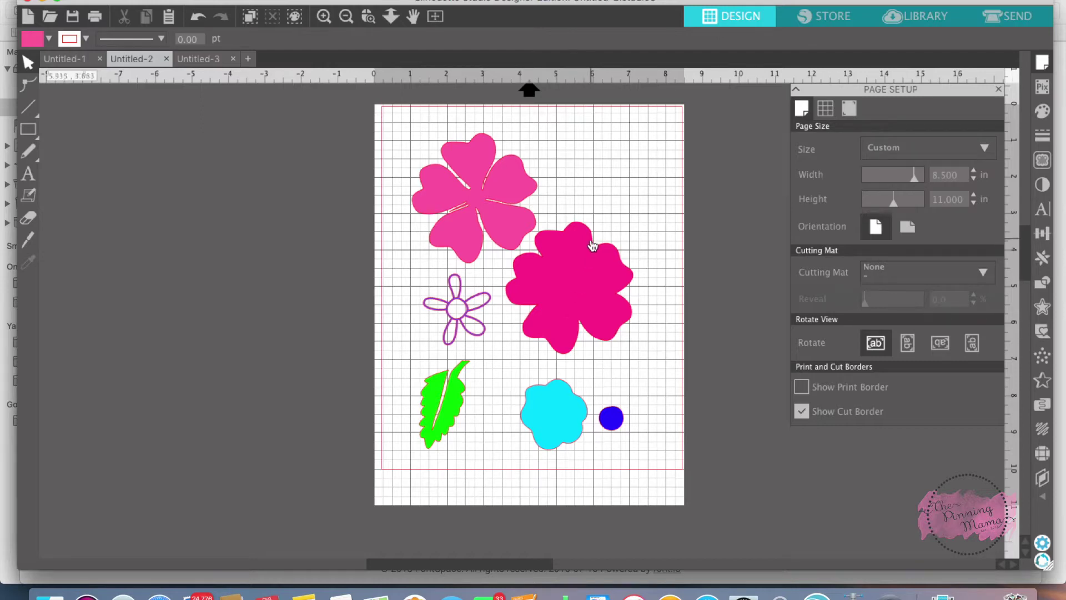
pyautogui.moveTo(593, 239); pyautogui.dragTo(606, 160)
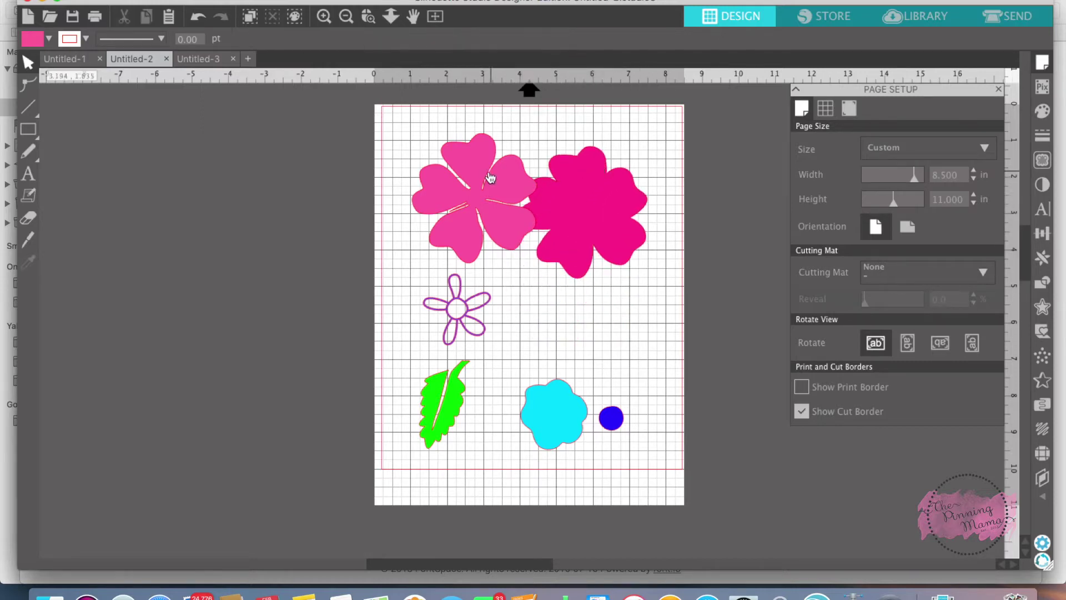
pyautogui.moveTo(488, 176); pyautogui.dragTo(596, 194)
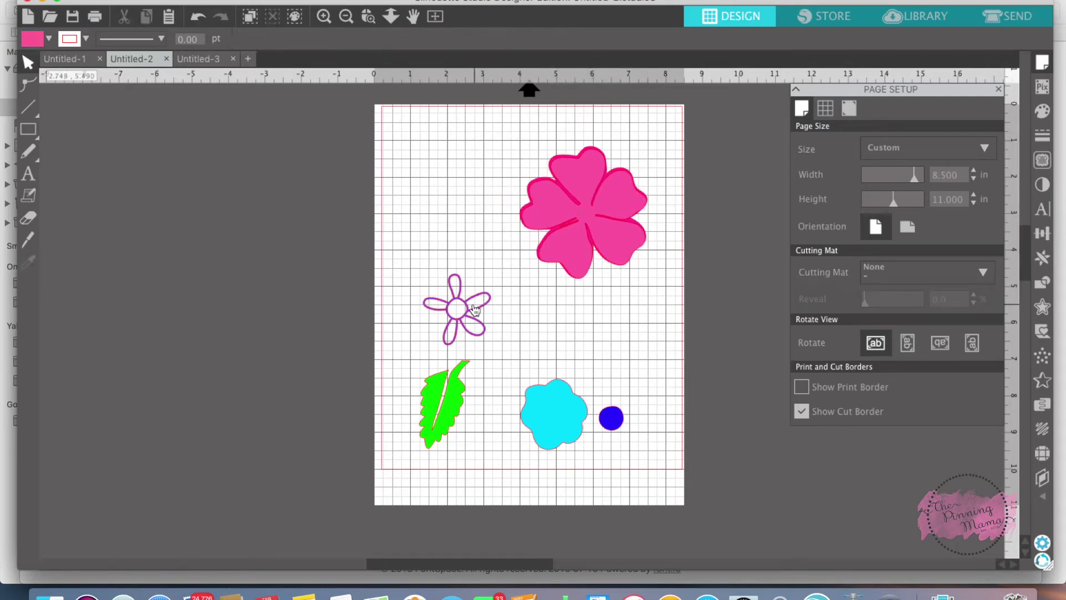
pyautogui.moveTo(478, 300); pyautogui.dragTo(603, 203)
pyautogui.click(506, 297)
pyautogui.moveTo(461, 372); pyautogui.dragTo(561, 267)
# - Move the cyan flower to the upper left and centre the blue circle in it
pyautogui.moveTo(528, 409); pyautogui.dragTo(427, 239)
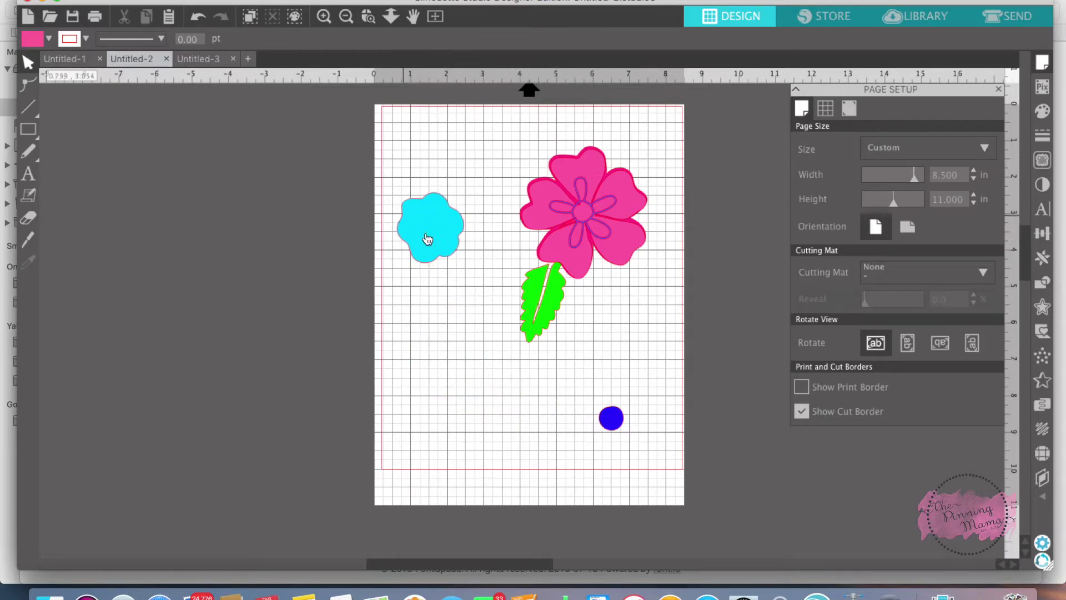
pyautogui.moveTo(610, 420); pyautogui.dragTo(435, 235)
pyautogui.press('Escape')
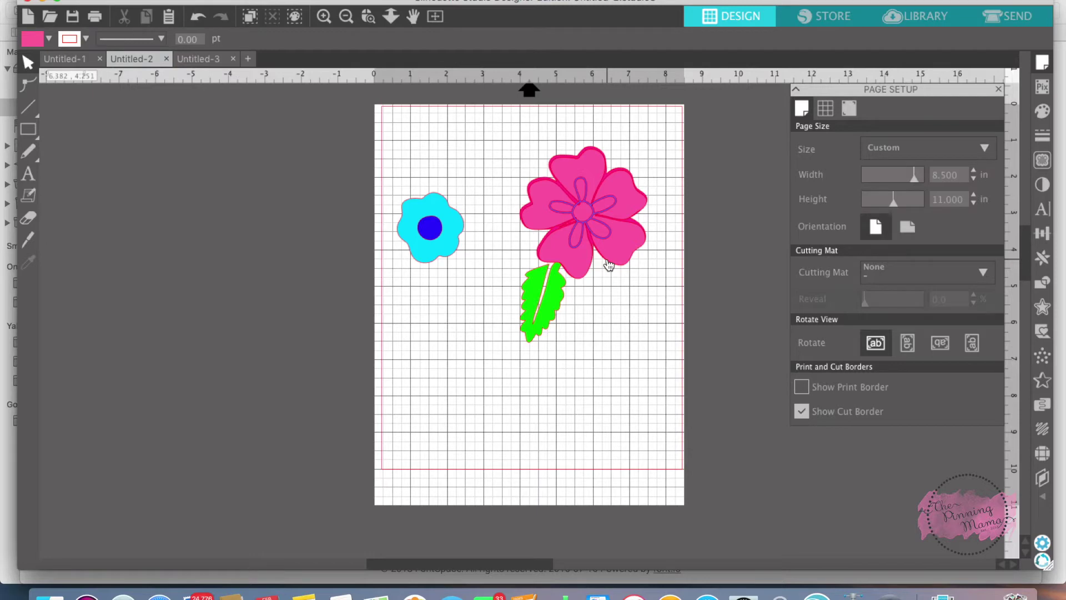
# - Weld the pink flower's pieces together
pyautogui.click(625, 257)
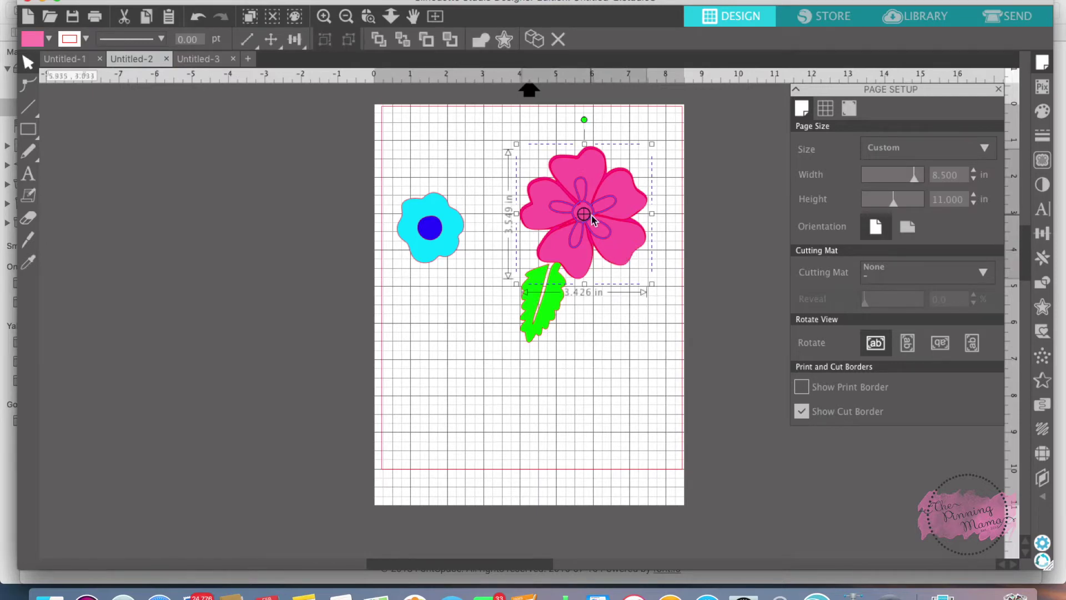
pyautogui.press('Escape')
pyautogui.click(571, 295)
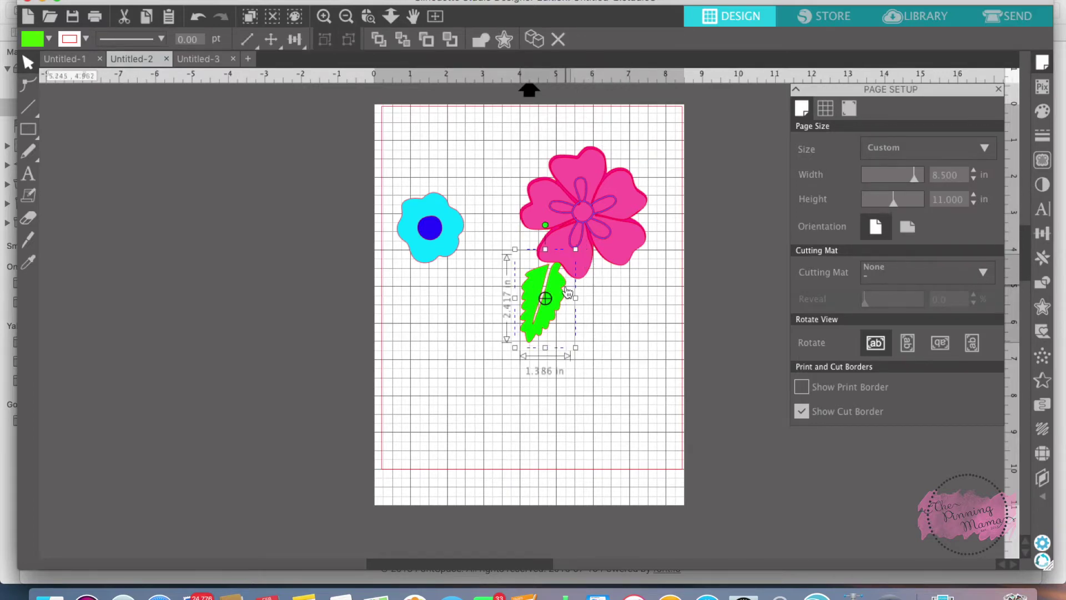
pyautogui.keyDown('shift'); pyautogui.click(595, 254); pyautogui.keyUp('shift')
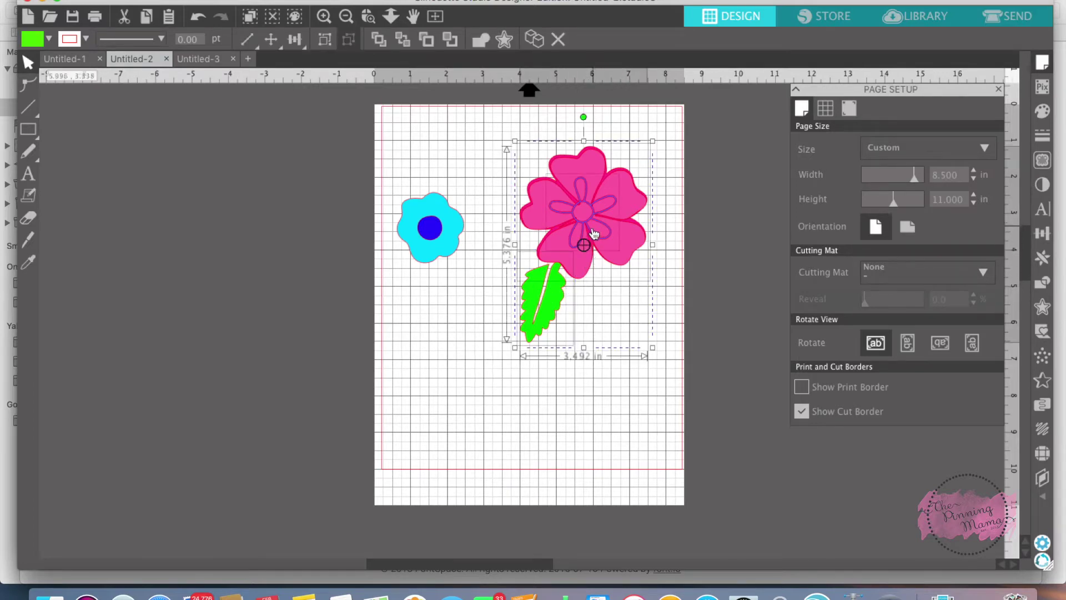
pyautogui.rightClick(593, 228)
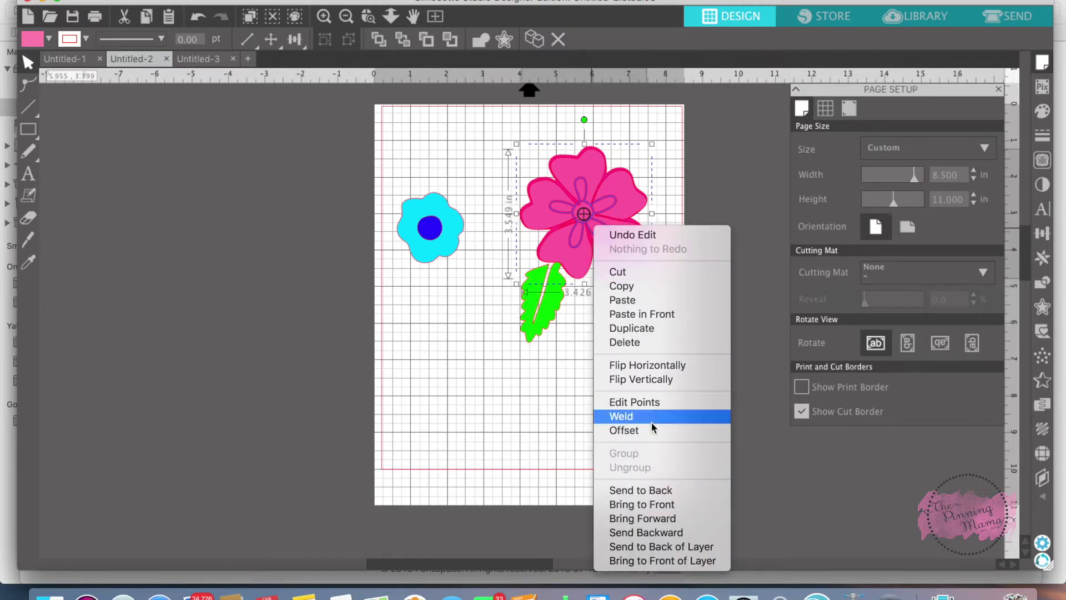
pyautogui.click(718, 420)
pyautogui.click(585, 358)
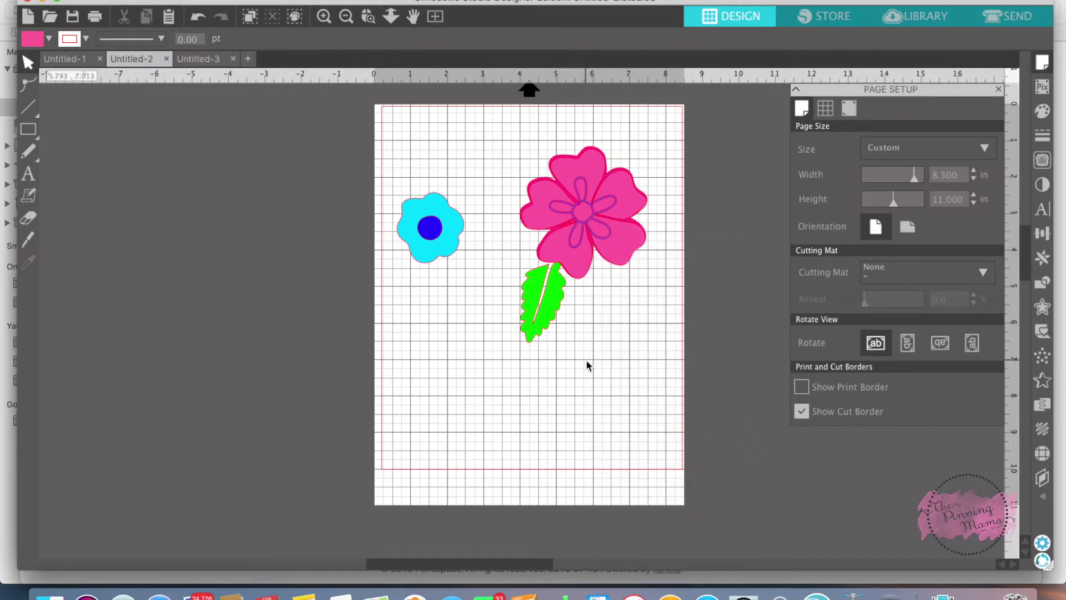
# - Group the green leaf with the pink flower
pyautogui.click(561, 306)
pyautogui.keyDown('shift'); pyautogui.click(593, 245); pyautogui.keyUp('shift')
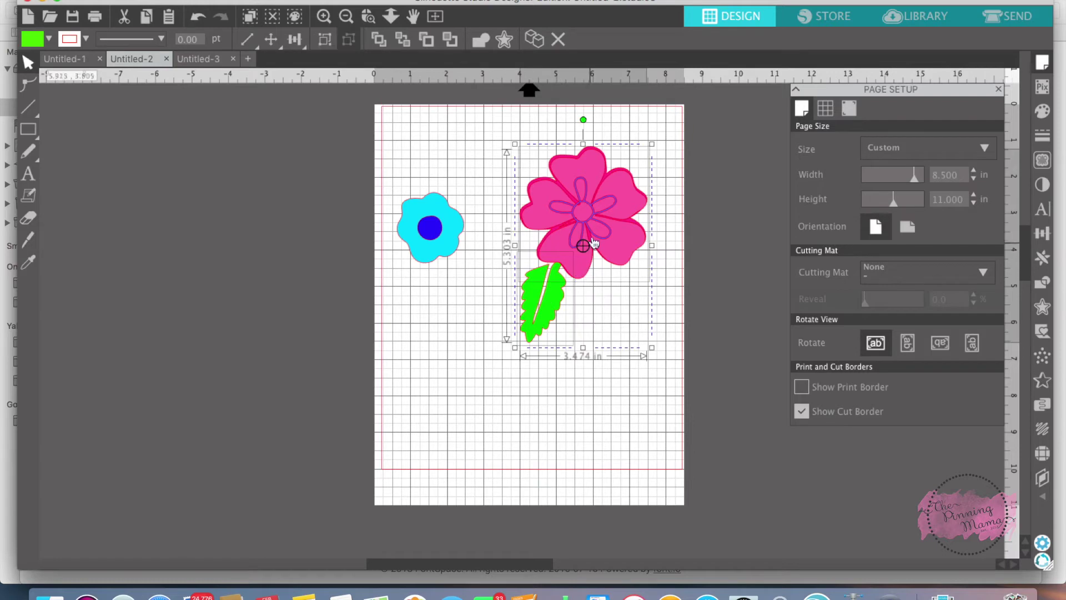
pyautogui.keyDown('shift'); pyautogui.click(601, 237); pyautogui.keyUp('shift')
pyautogui.keyDown('shift'); pyautogui.click(608, 233); pyautogui.keyUp('shift')
pyautogui.rightClick(646, 208)
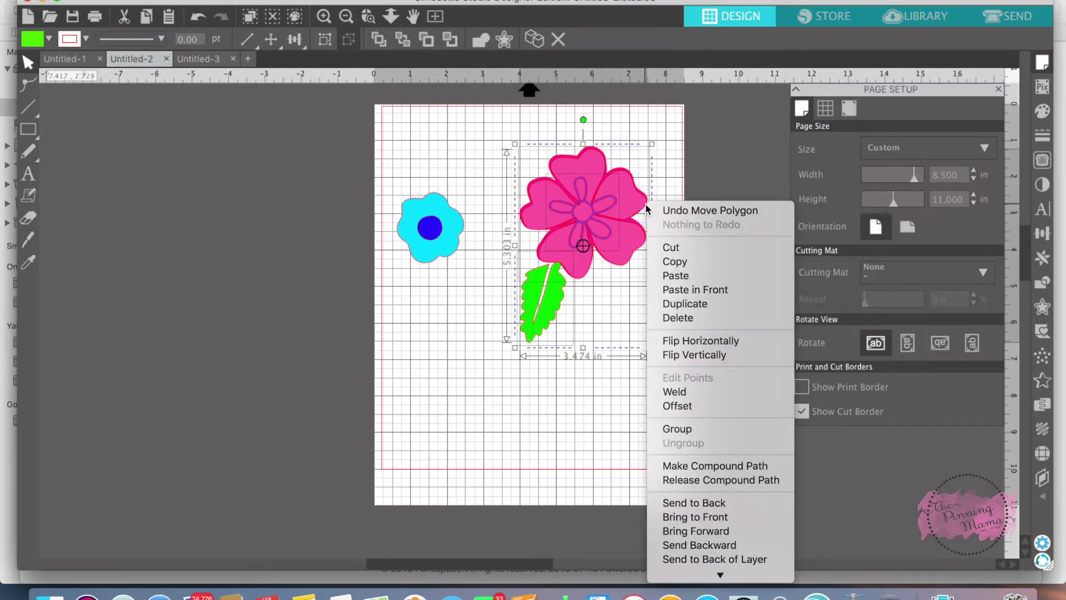
pyautogui.click(680, 429)
pyautogui.click(595, 429)
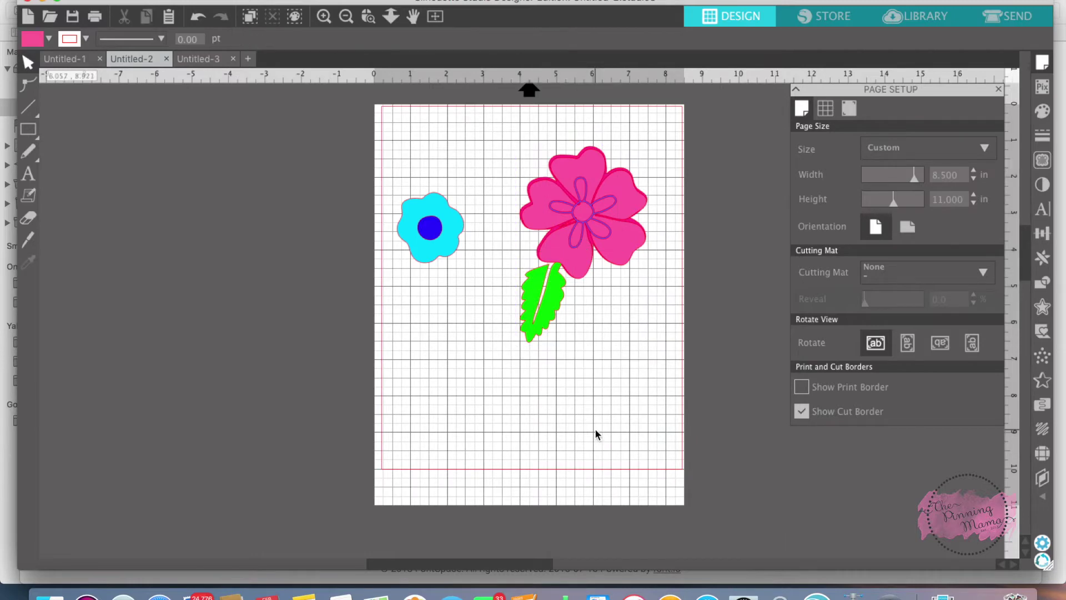
# - Resize the flower-and-leaf group to about 3.964 by 6.051 inches
pyautogui.click(575, 271)
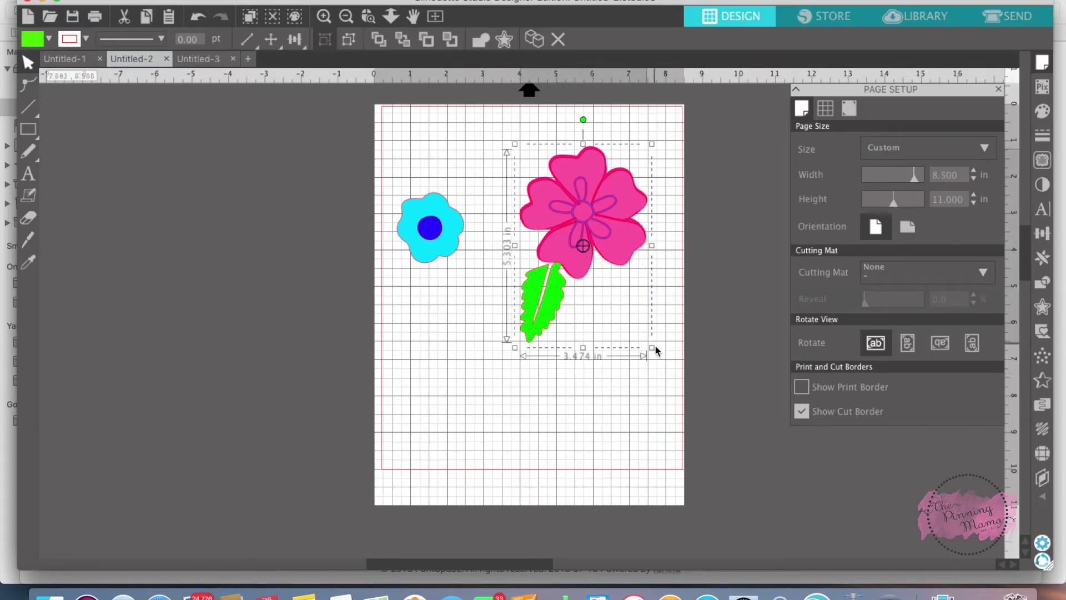
pyautogui.moveTo(651, 347); pyautogui.dragTo(664, 365)
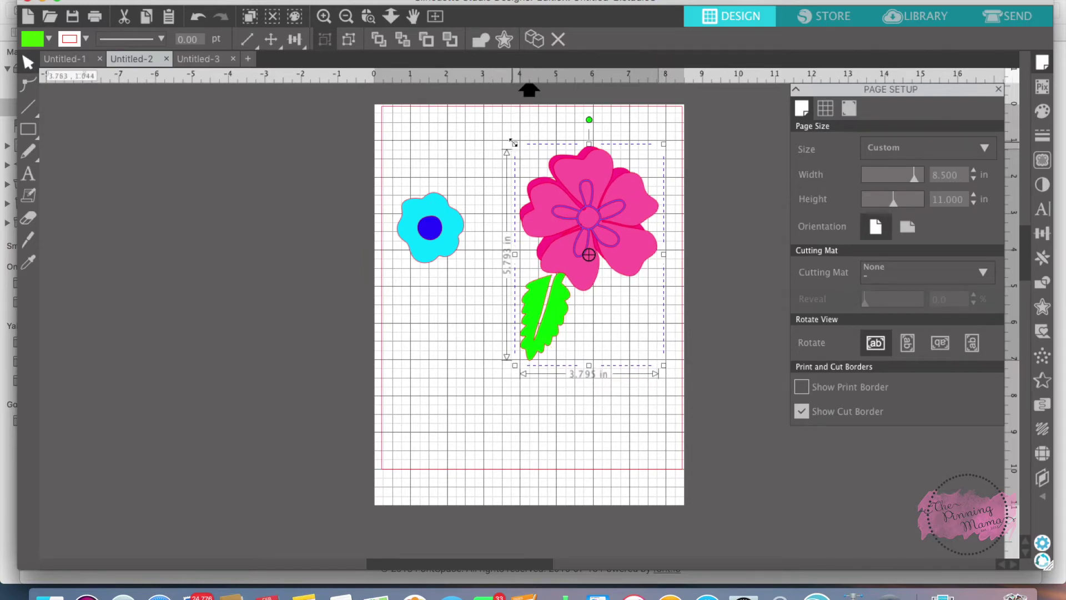
pyautogui.moveTo(514, 145); pyautogui.dragTo(499, 128)
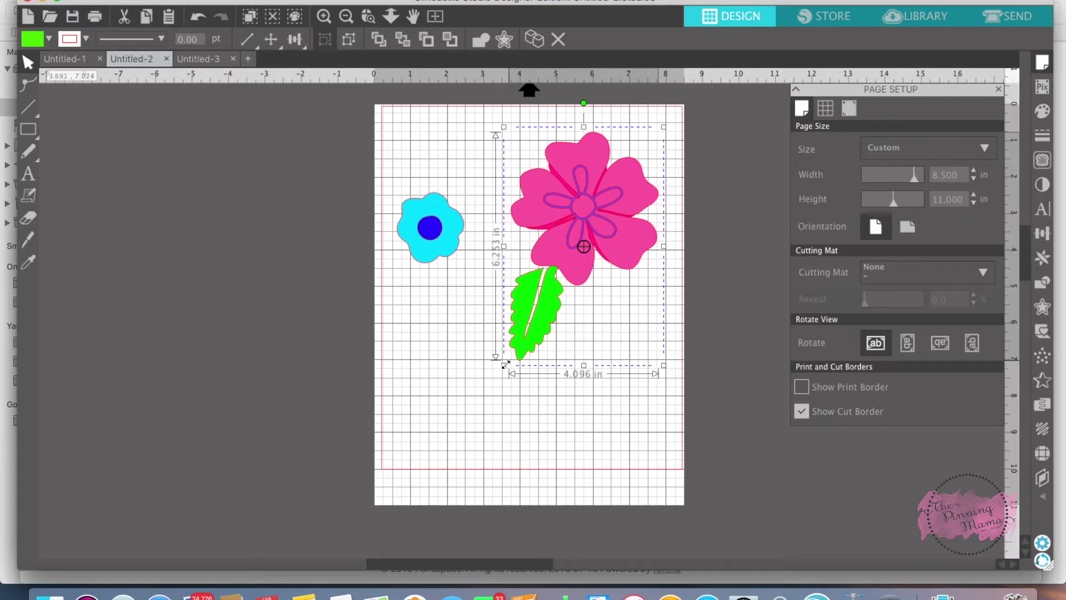
pyautogui.moveTo(502, 365); pyautogui.dragTo(507, 360)
pyautogui.click(440, 394)
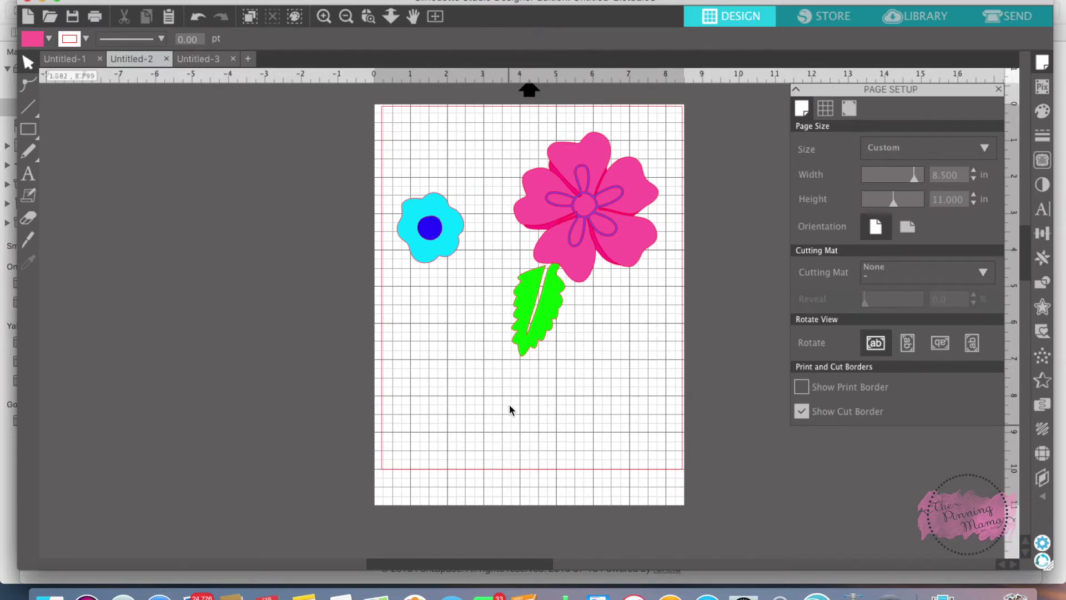
pyautogui.click(597, 215)
pyautogui.moveTo(597, 215); pyautogui.dragTo(597, 224)
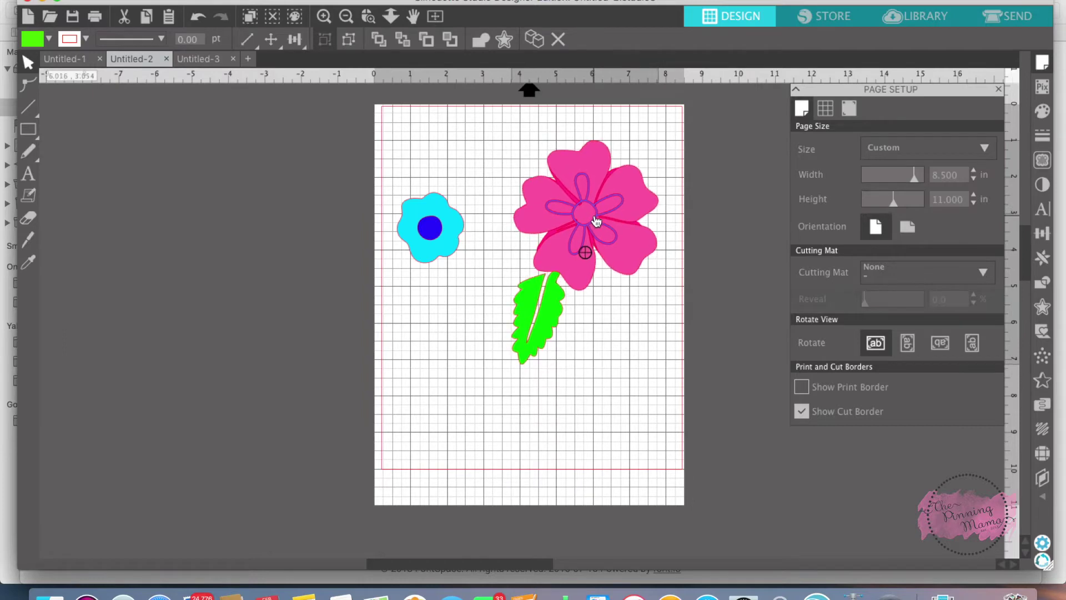
pyautogui.click(610, 177)
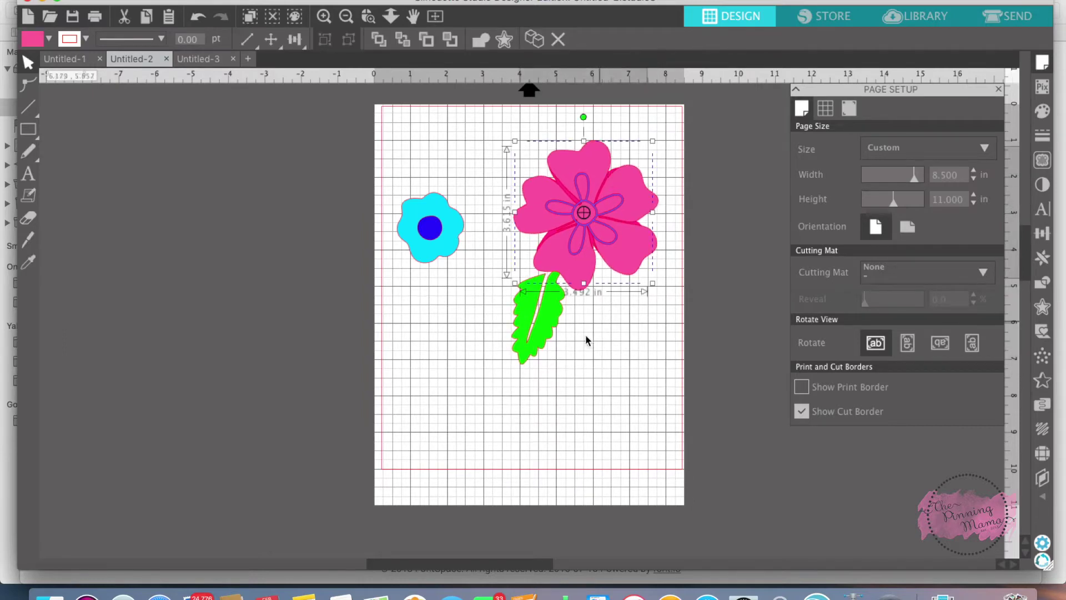
pyautogui.keyDown('shift'); pyautogui.click(547, 333); pyautogui.keyUp('shift')
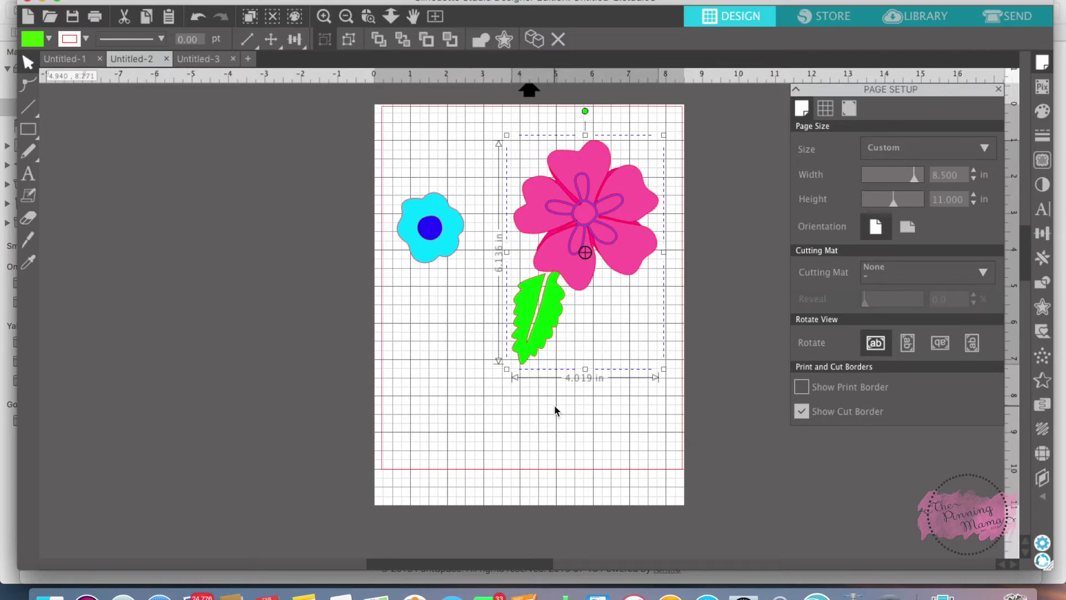
pyautogui.rightClick(596, 337)
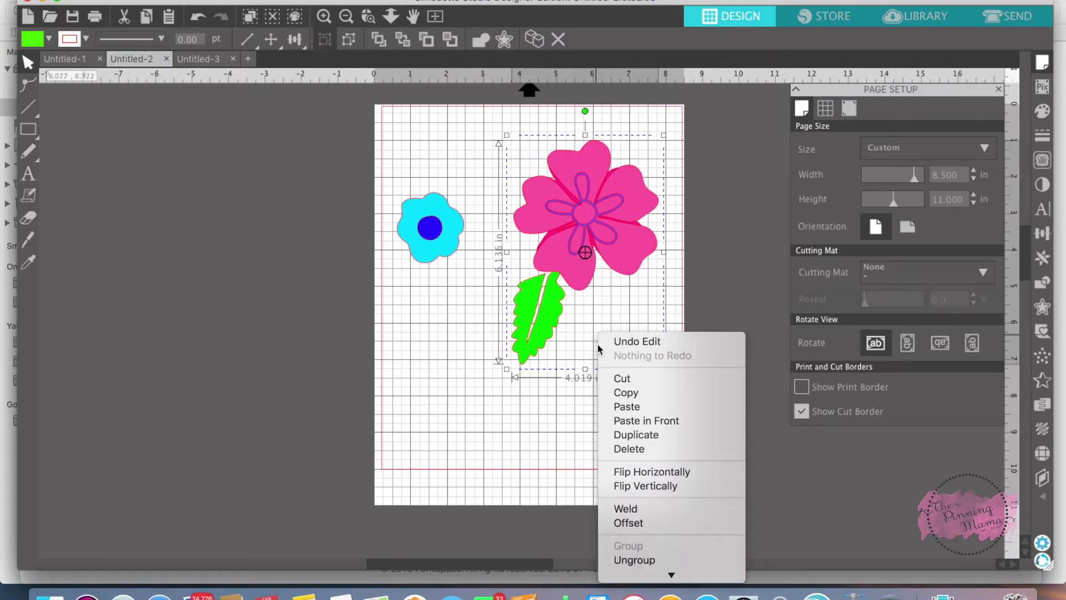
pyautogui.click(298, 1)
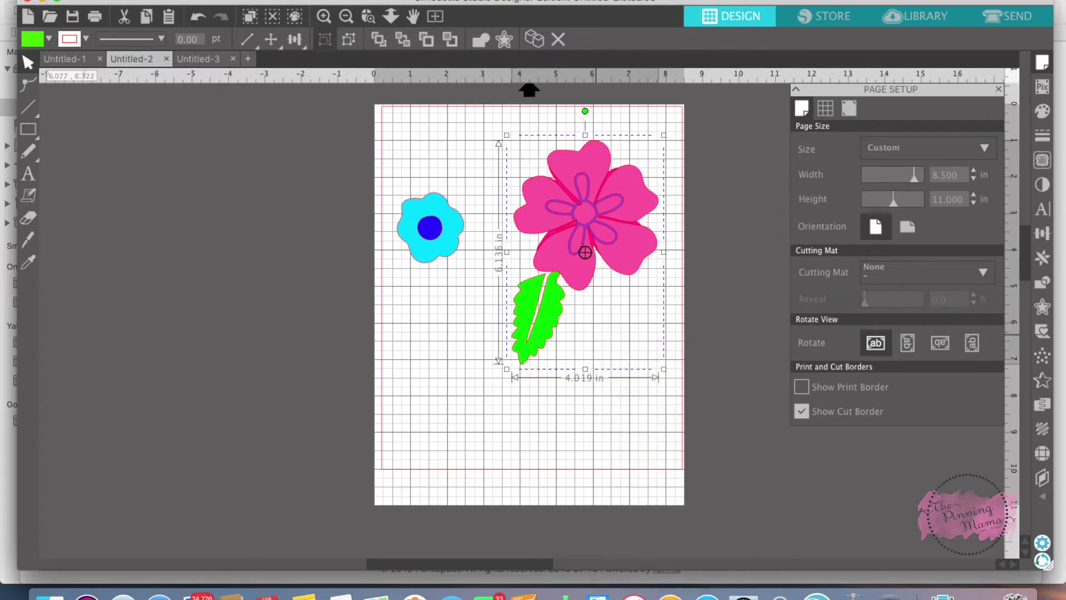
pyautogui.click(298, 1)
pyautogui.moveTo(316, 67)
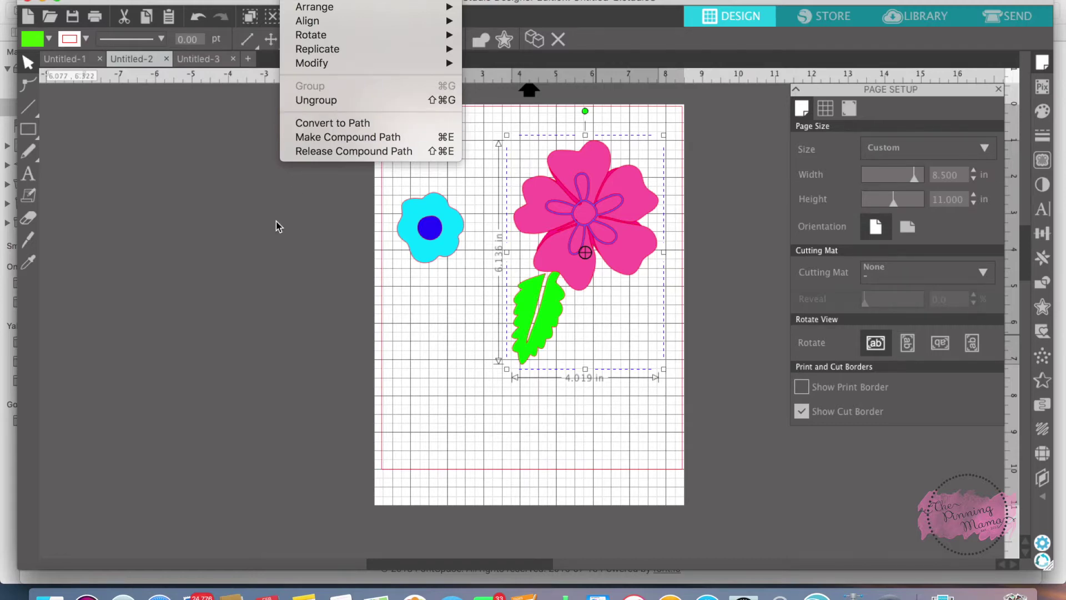
pyautogui.click(272, 236)
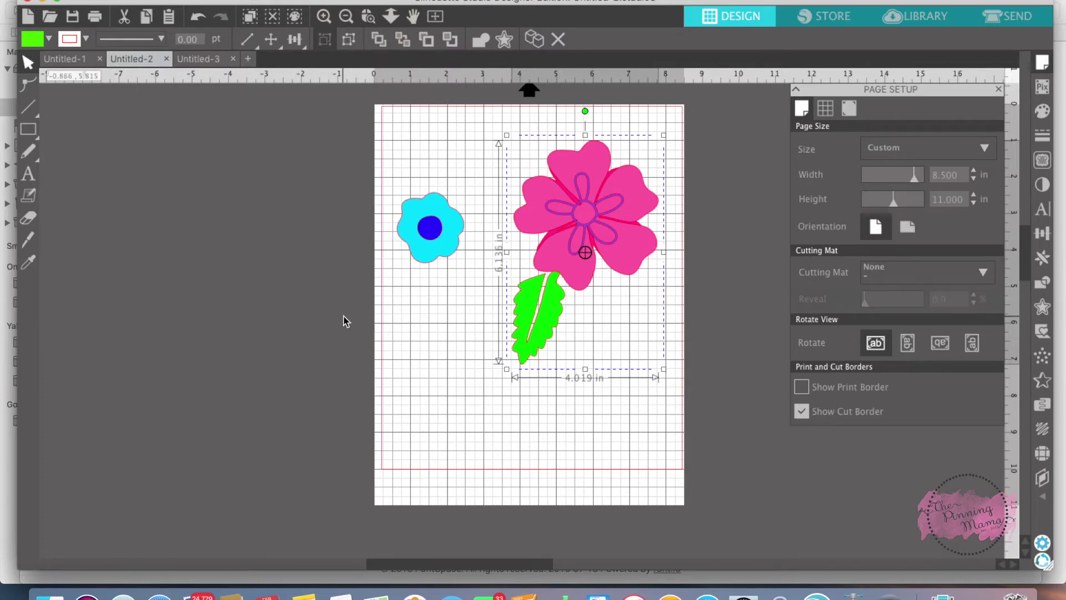
pyautogui.click(248, 59)
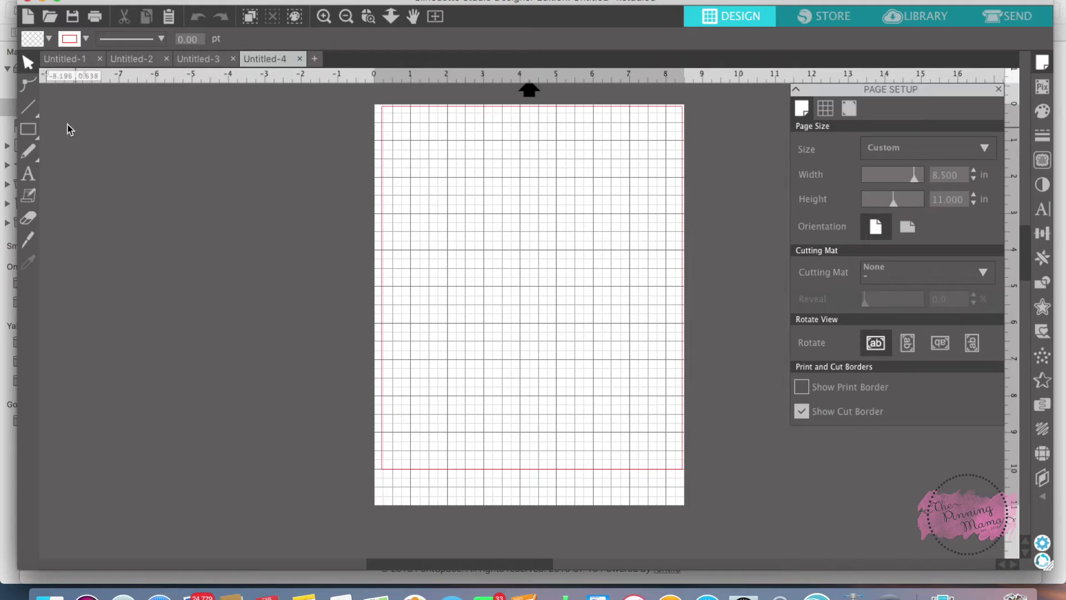
# - Bring up the basic shapes choices in the left toolbar
pyautogui.click(33, 133)
# - Draw a large circle and a smaller circle with the Ellipse tool, deleting a stray tiny one
pyautogui.click(95, 129)
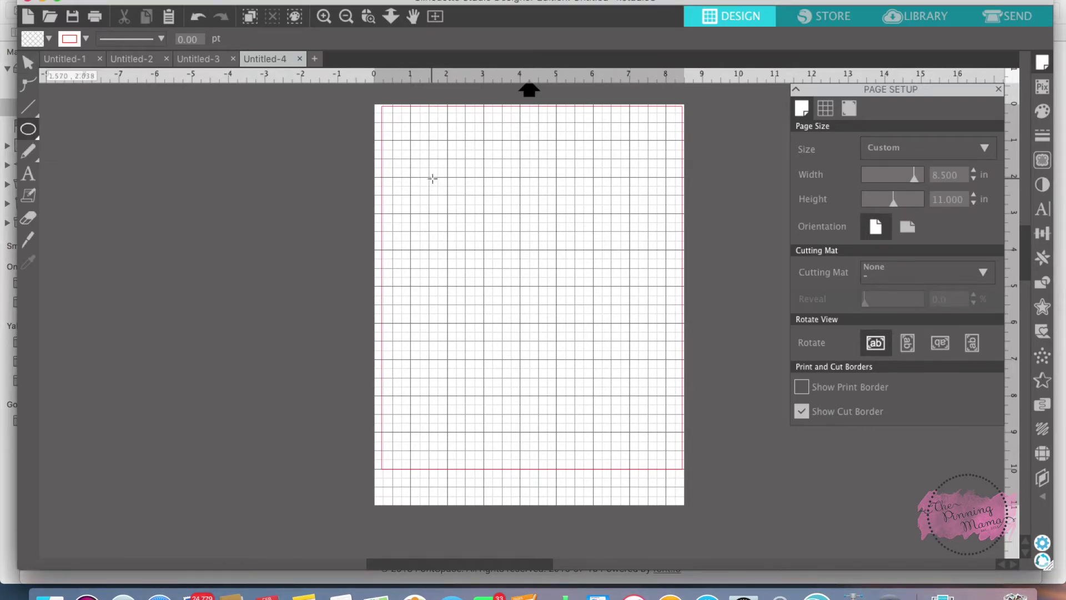
pyautogui.moveTo(431, 178); pyautogui.dragTo(563, 310)
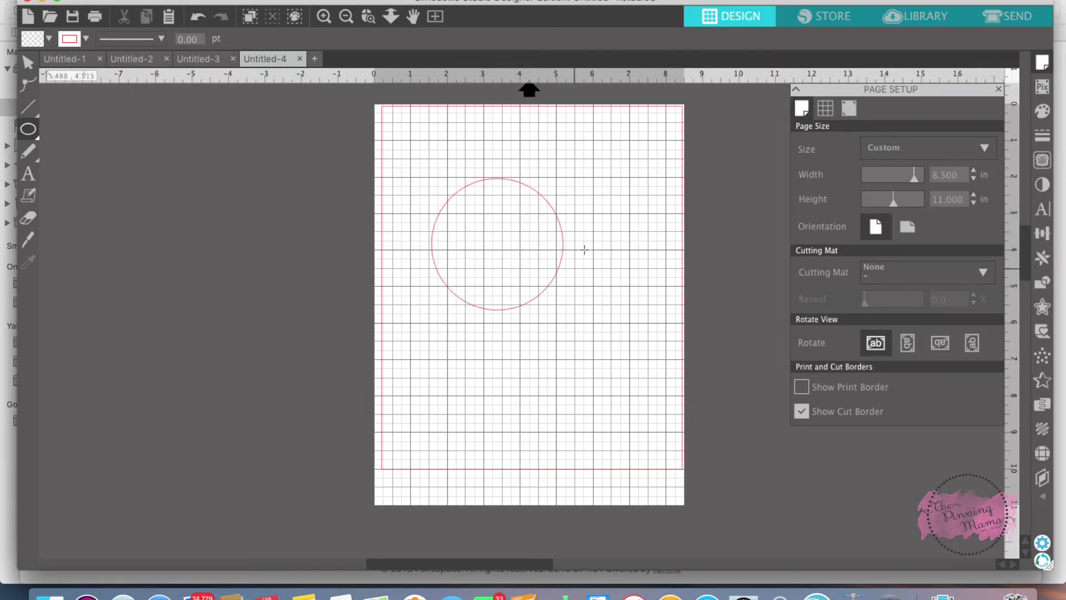
pyautogui.moveTo(603, 232); pyautogui.dragTo(653, 304)
pyautogui.click(28, 62)
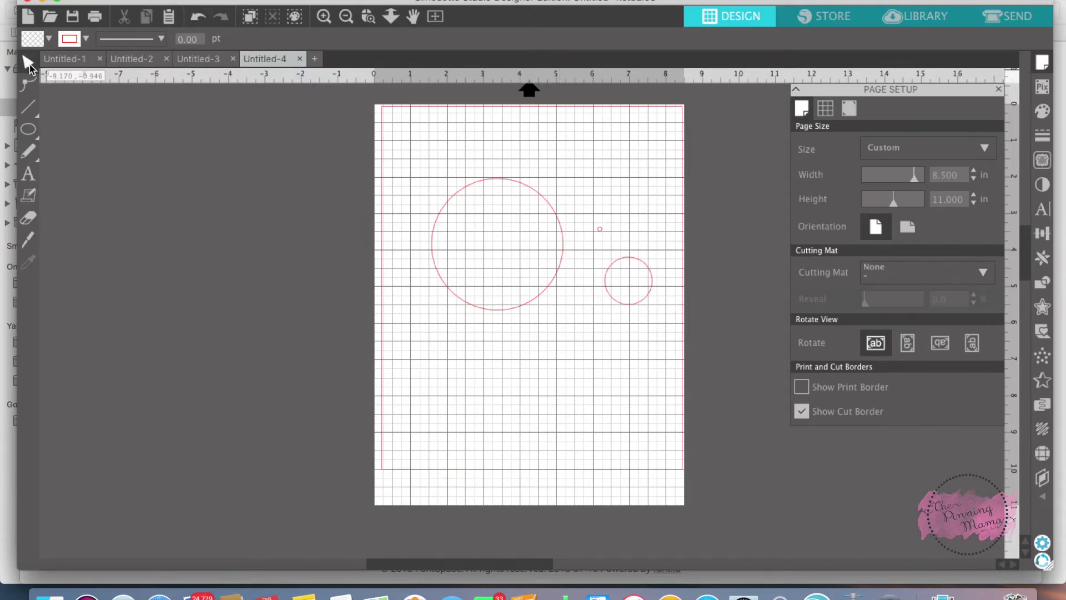
pyautogui.click(600, 230)
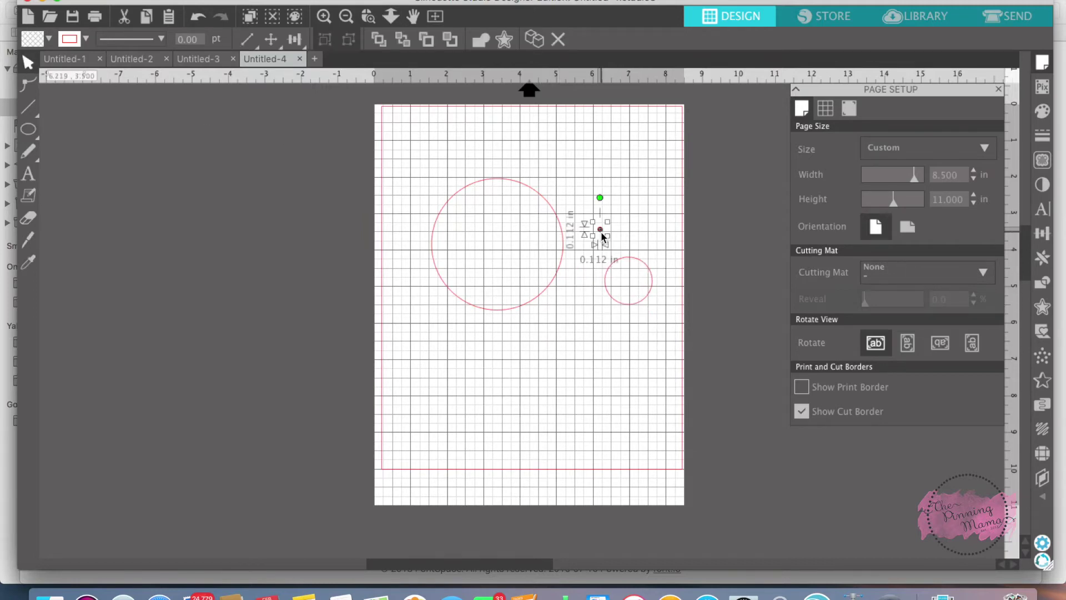
pyautogui.press('Delete')
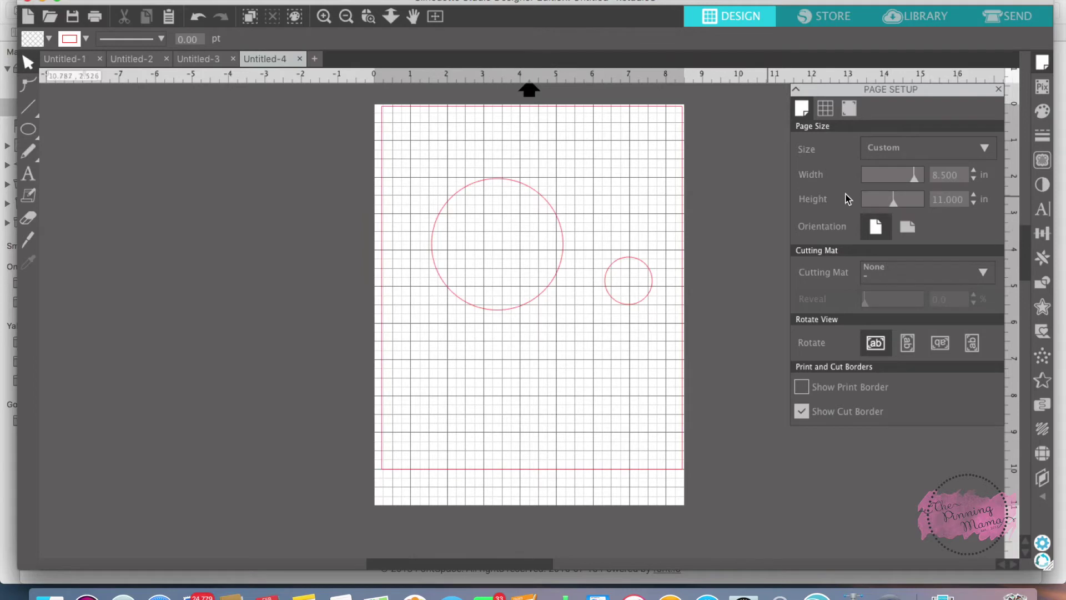
# - Fill the large circle with tan
pyautogui.click(1042, 111)
pyautogui.click(559, 229)
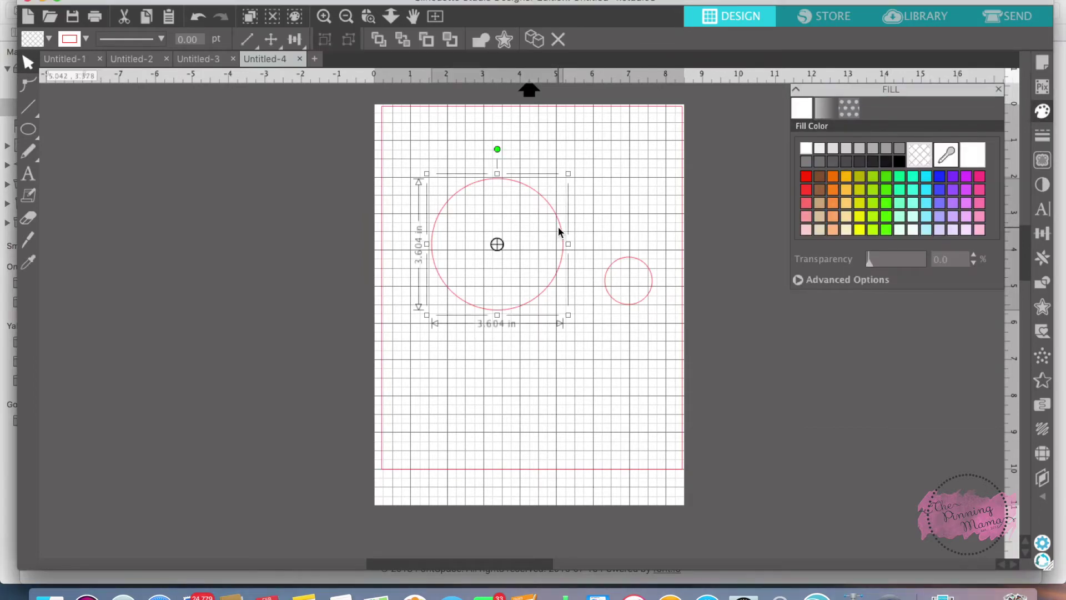
pyautogui.click(821, 204)
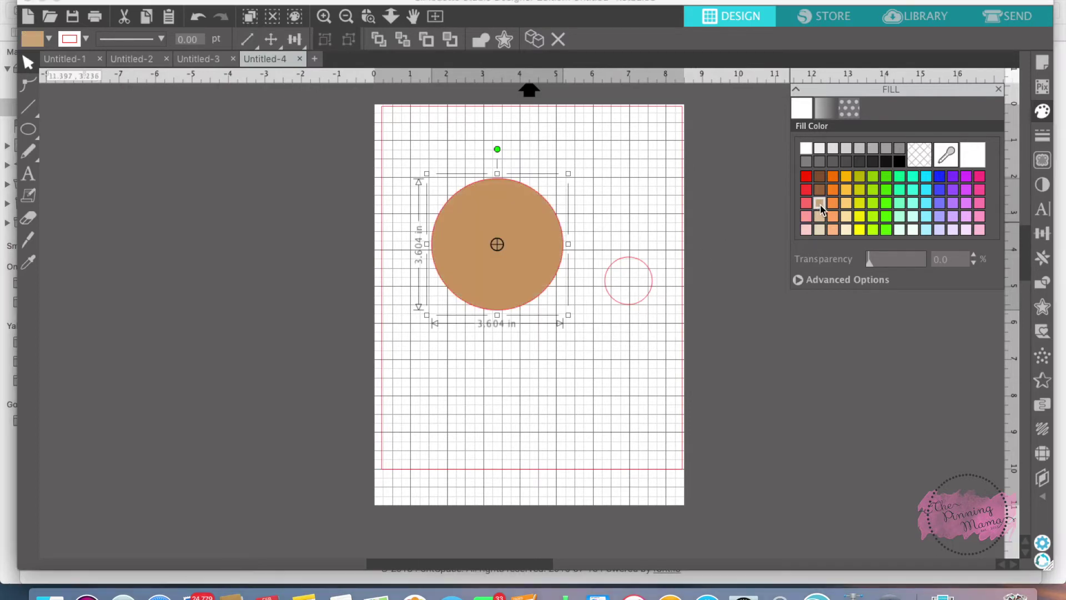
pyautogui.click(729, 306)
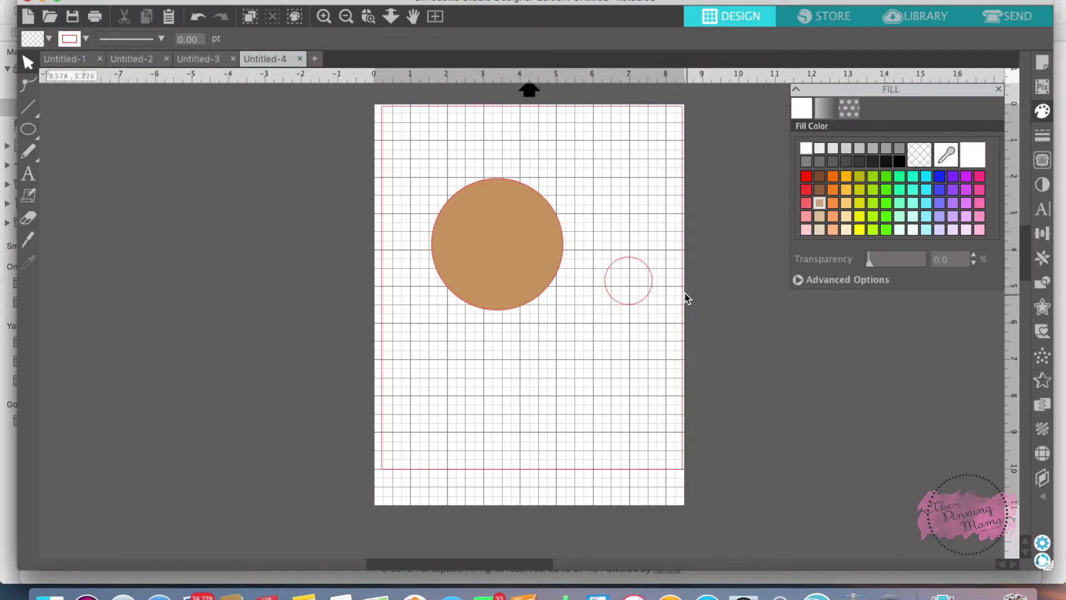
# - Centre the small outlined circle on the tan circle
pyautogui.click(651, 286)
pyautogui.moveTo(651, 284); pyautogui.dragTo(525, 253)
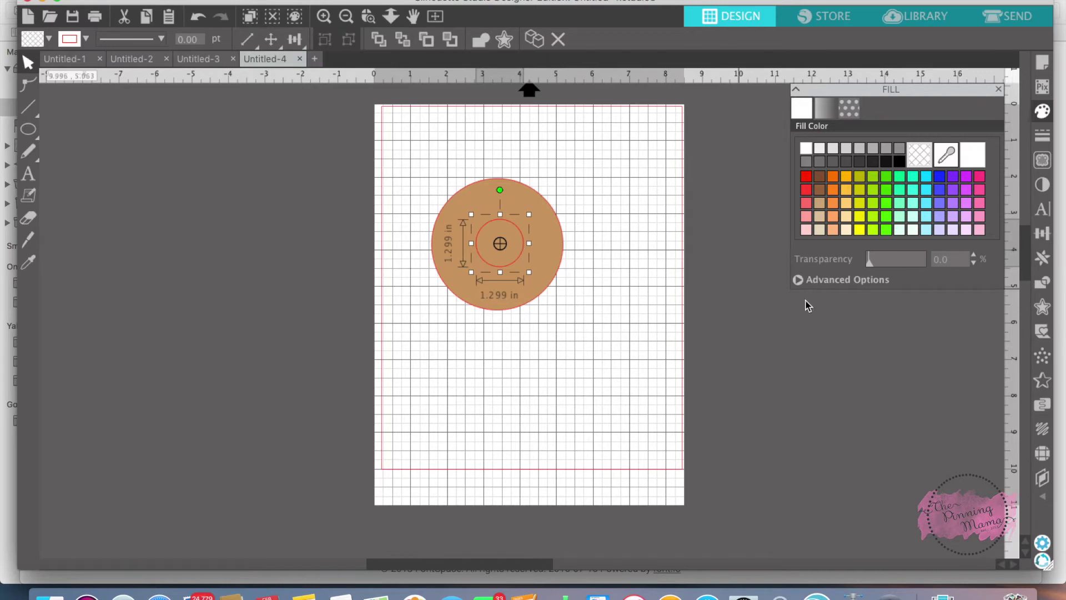
pyautogui.click(770, 302)
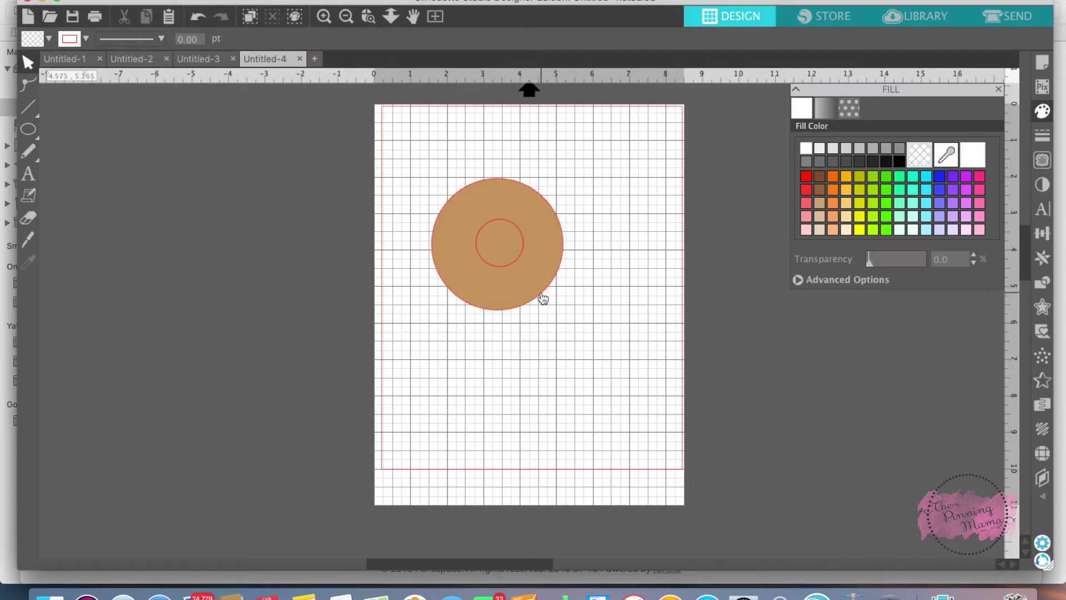
pyautogui.click(541, 297)
# - Make the two circles a compound-path donut and enlarge it to about 5.258 in
pyautogui.keyDown('shift'); pyautogui.click(521, 254); pyautogui.keyUp('shift')
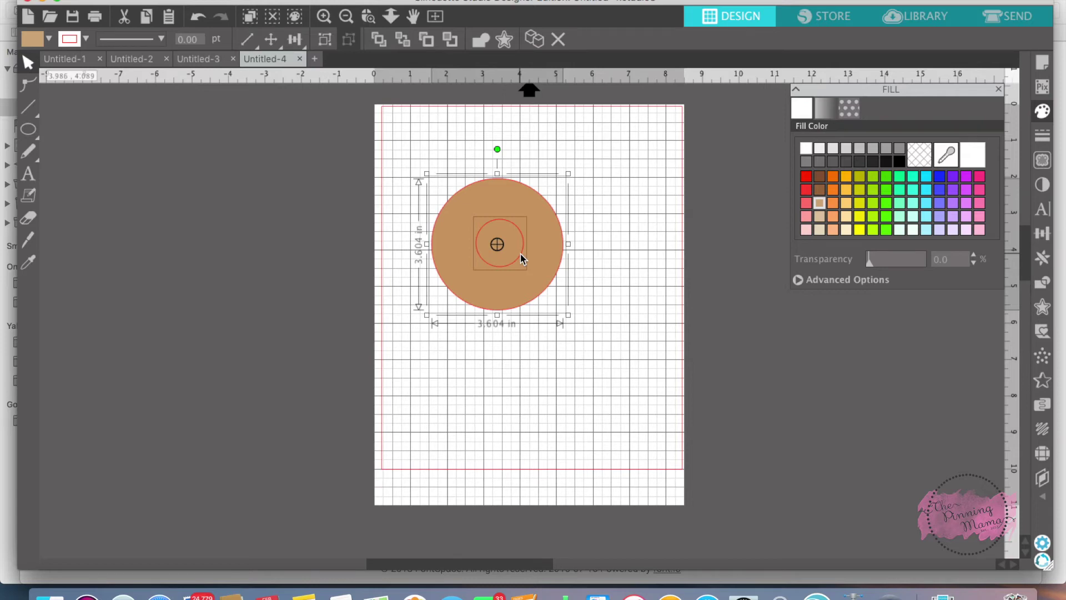
pyautogui.rightClick(521, 254)
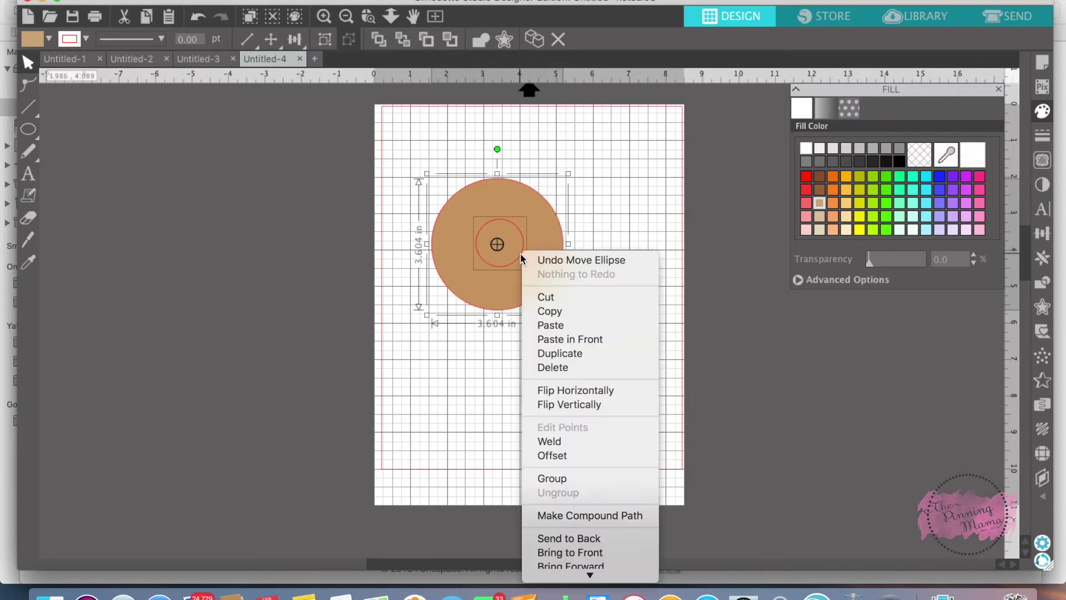
pyautogui.click(614, 515)
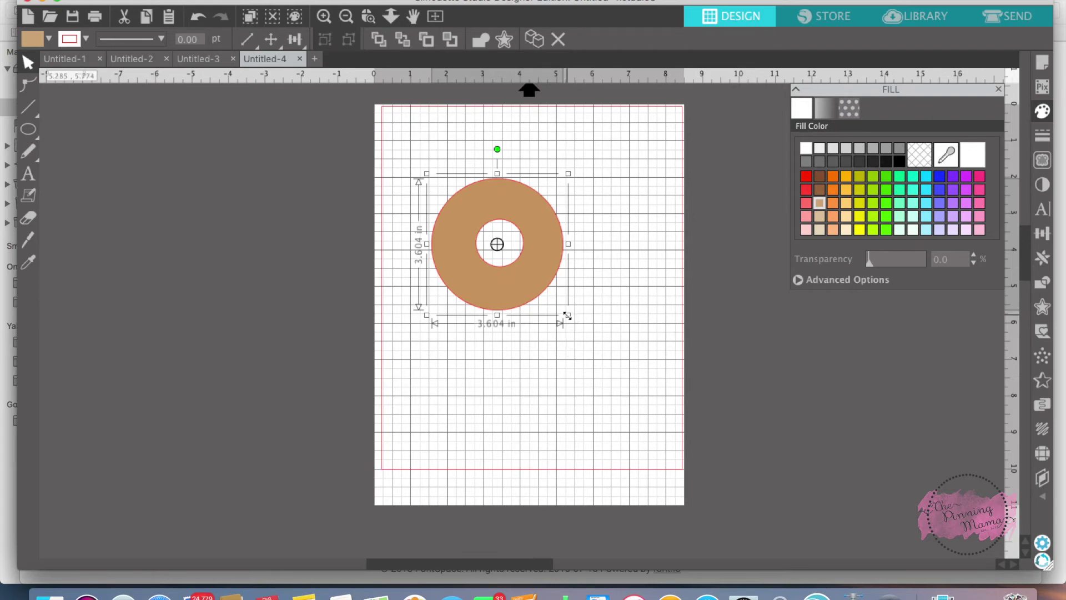
pyautogui.moveTo(568, 315); pyautogui.dragTo(620, 387)
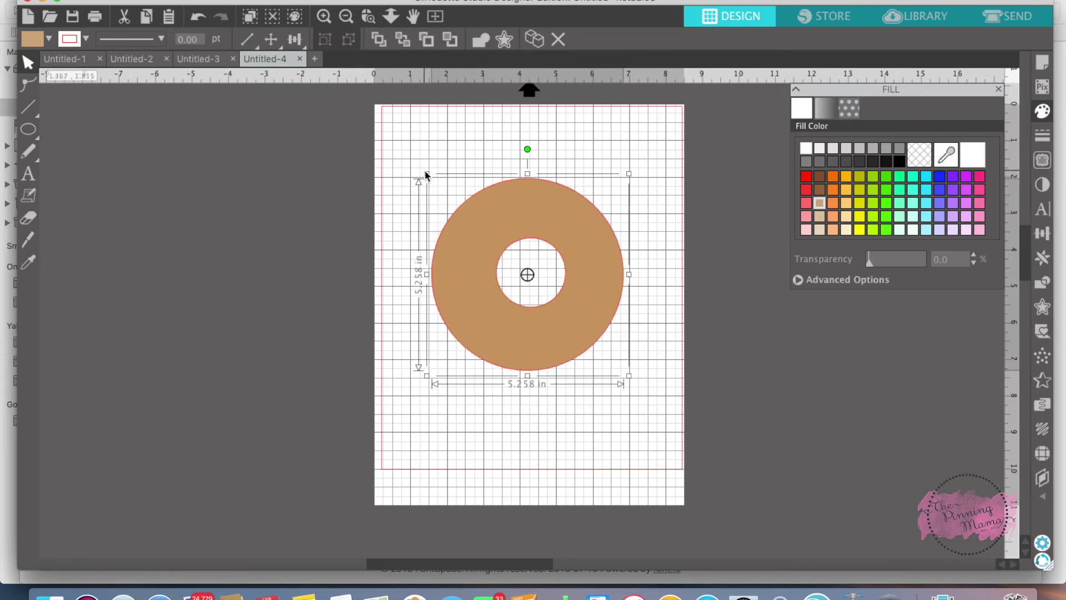
# - Enlarge the donut to 6.020 in across, moving it up and left on the page
pyautogui.moveTo(426, 171); pyautogui.dragTo(460, 206)
pyautogui.moveTo(545, 251); pyautogui.dragTo(489, 173)
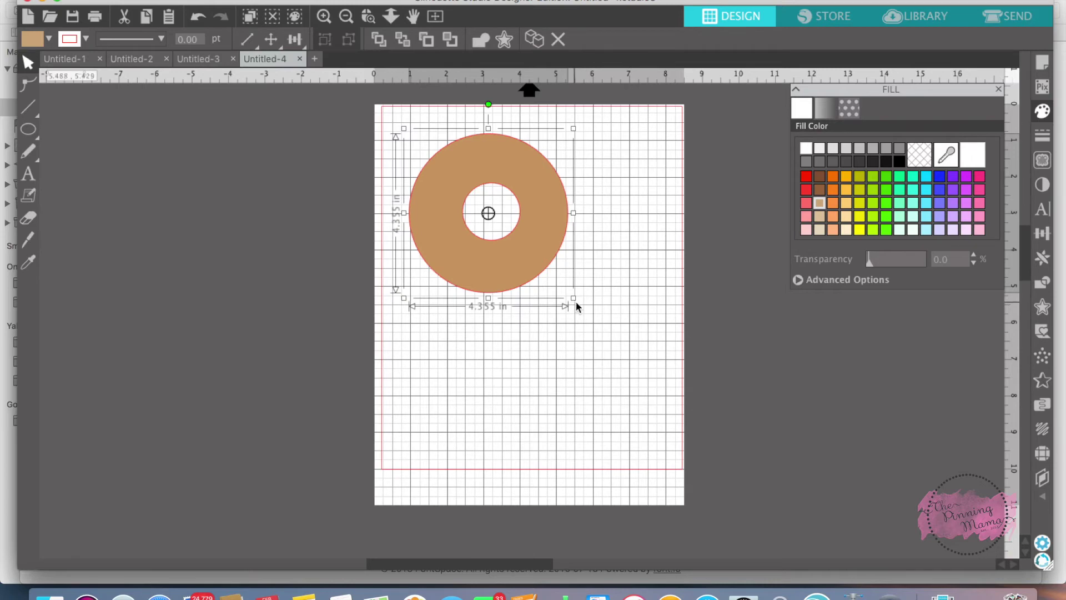
pyautogui.moveTo(573, 298); pyautogui.dragTo(600, 319)
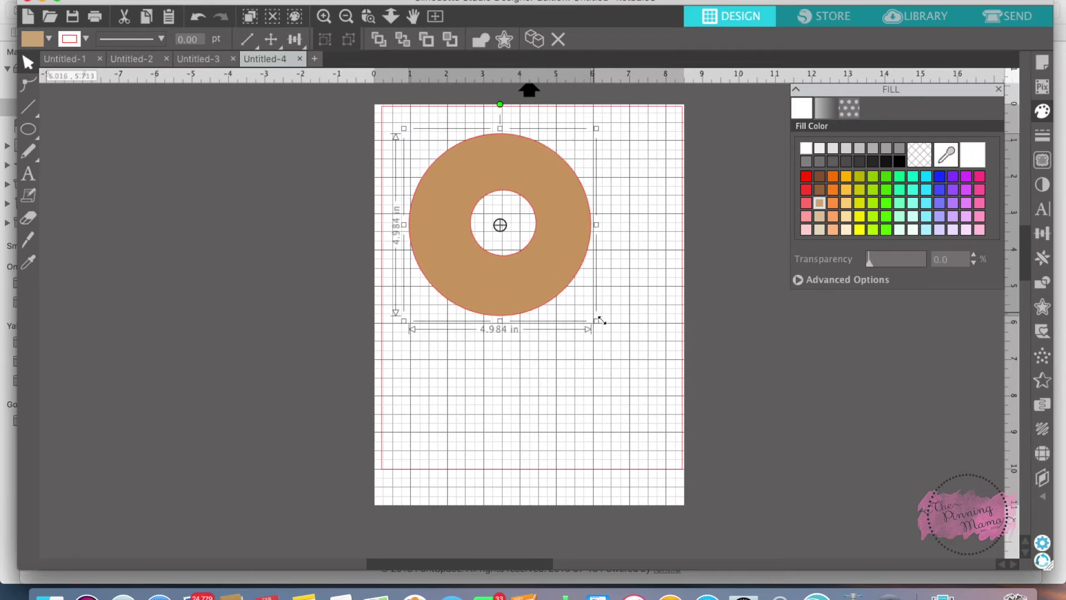
pyautogui.moveTo(601, 320); pyautogui.dragTo(633, 368)
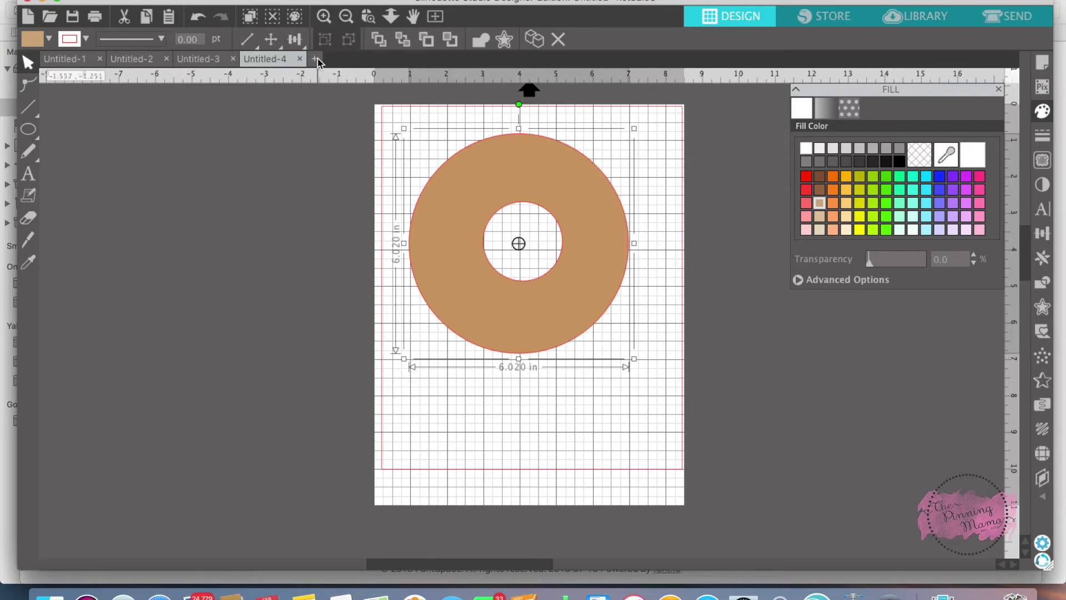
pyautogui.click(84, 60)
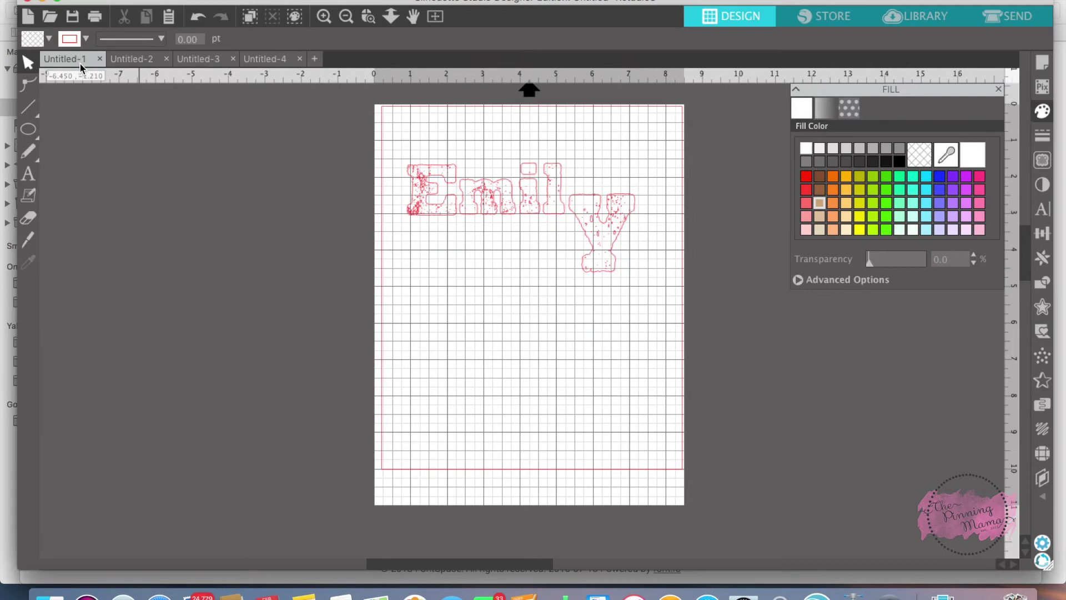
# - In a new blank document, set the text font to CHERRY JAM Personal Use
pyautogui.click(315, 59)
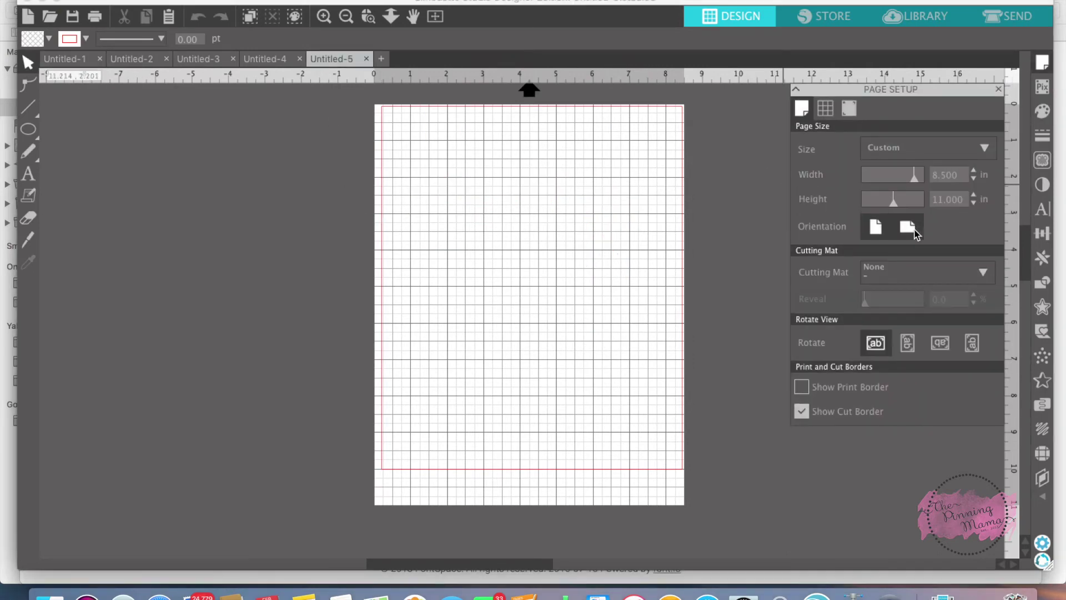
pyautogui.click(1042, 210)
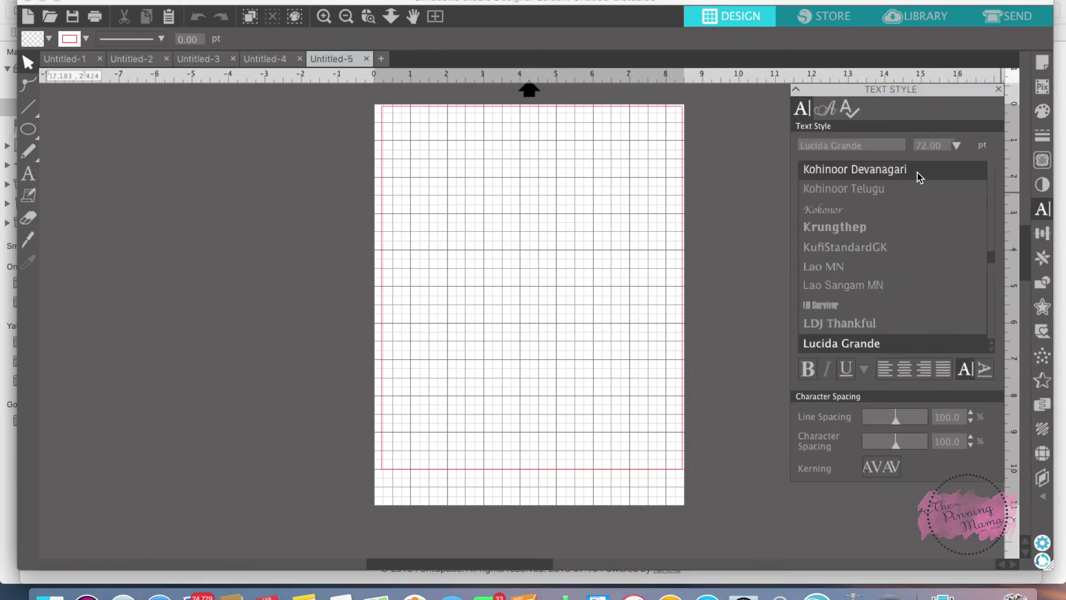
pyautogui.scroll(10, 891, 194)
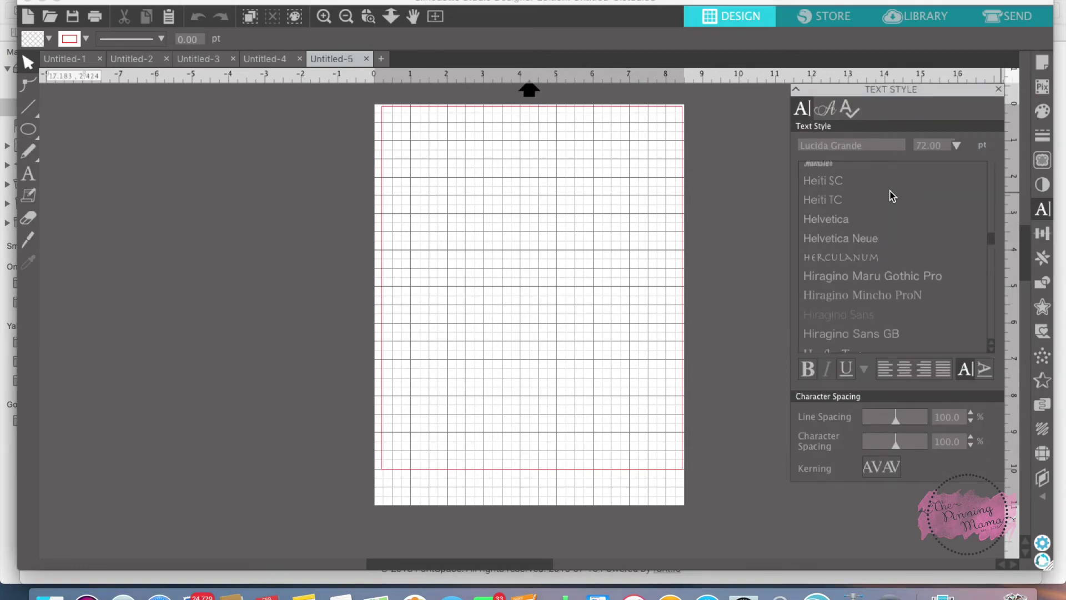
pyautogui.scroll(15, 891, 195)
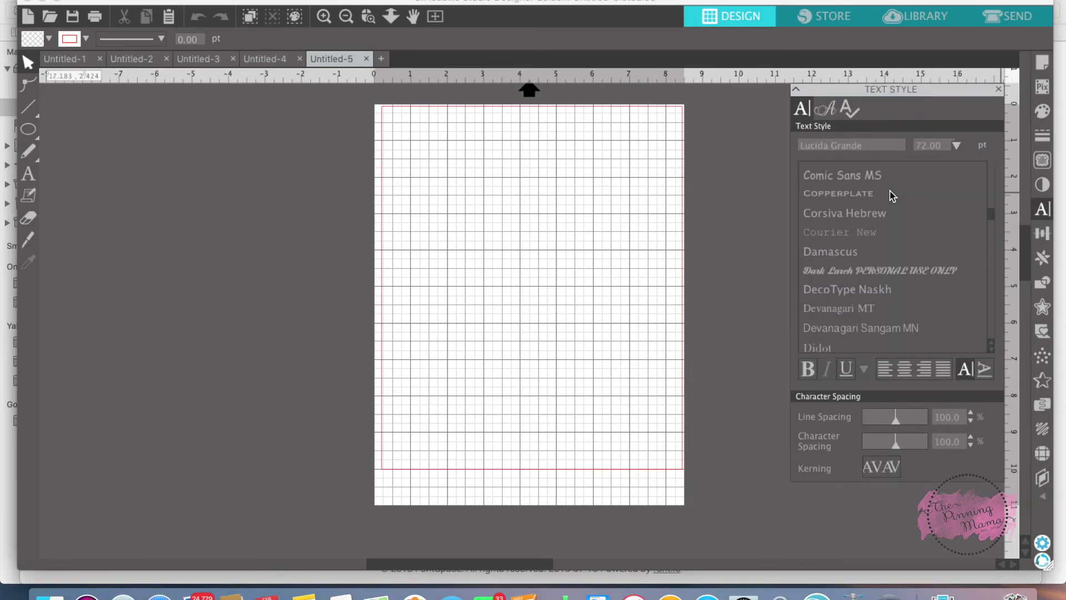
pyautogui.click(890, 195)
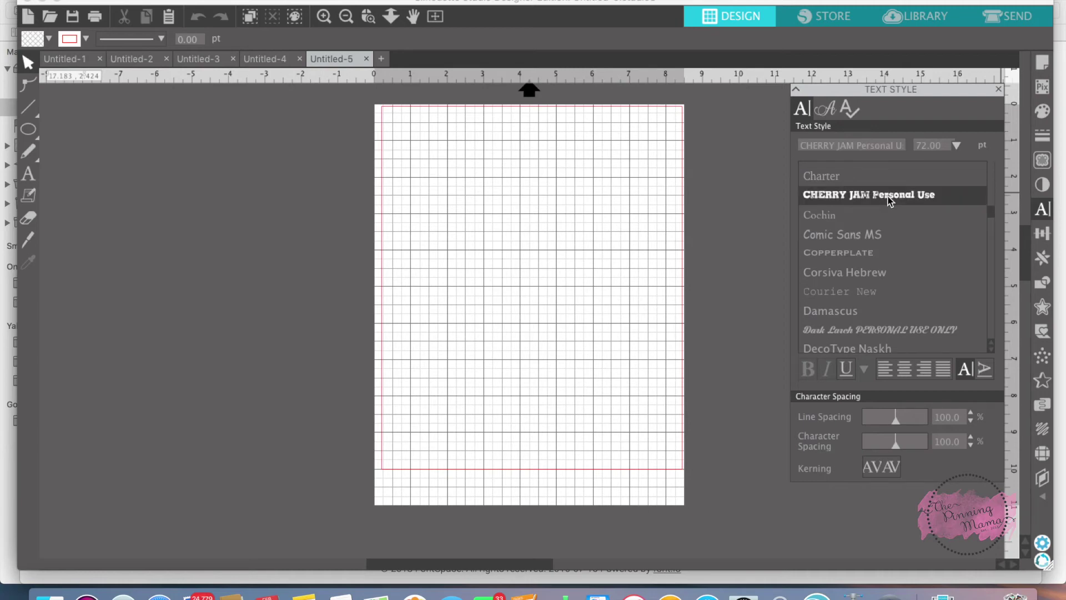
# - Add the text Emily on the page
pyautogui.click(28, 174)
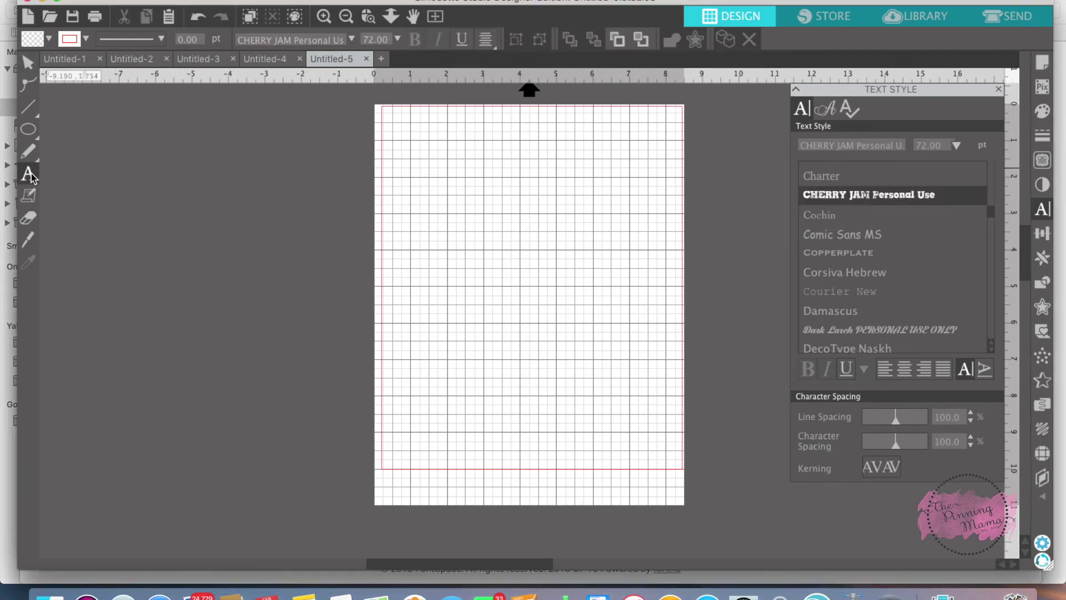
pyautogui.click(447, 224)
pyautogui.write('E')
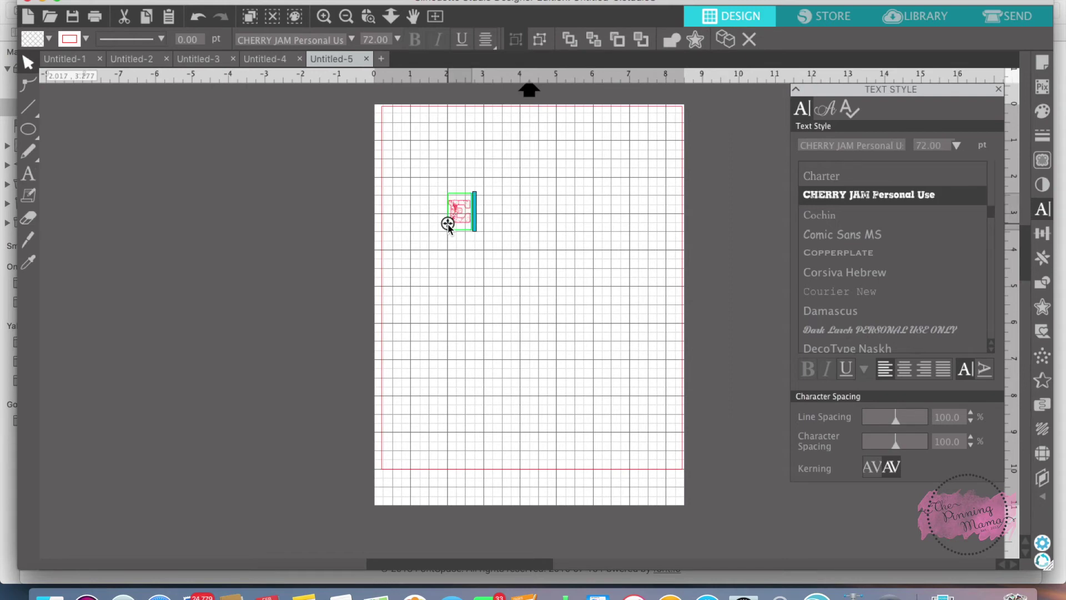
pyautogui.write('maily')
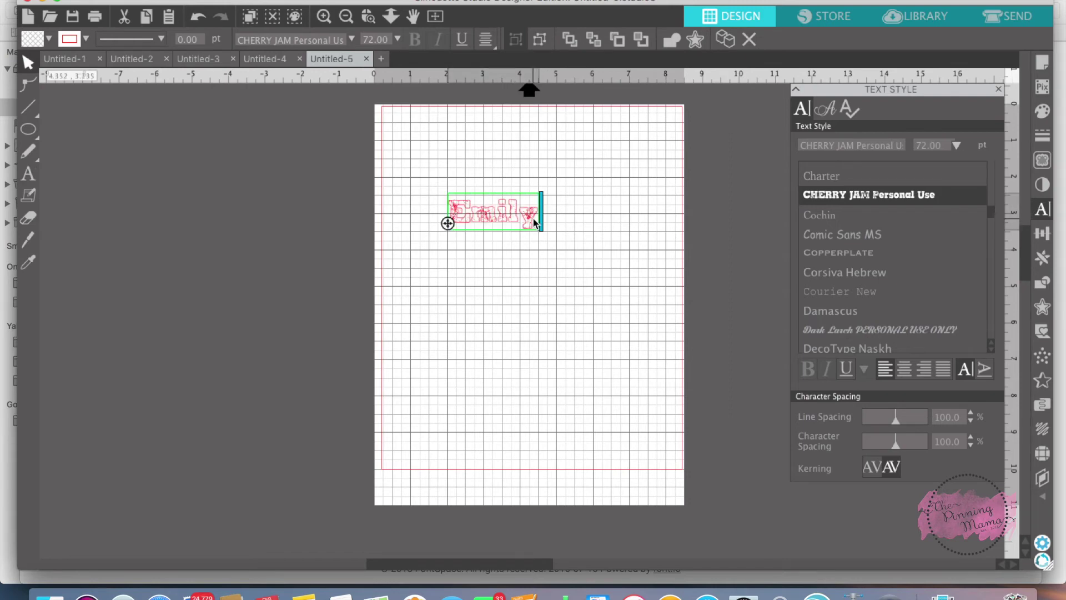
pyautogui.moveTo(451, 208); pyautogui.dragTo(542, 239)
pyautogui.click(539, 233)
pyautogui.click(536, 221)
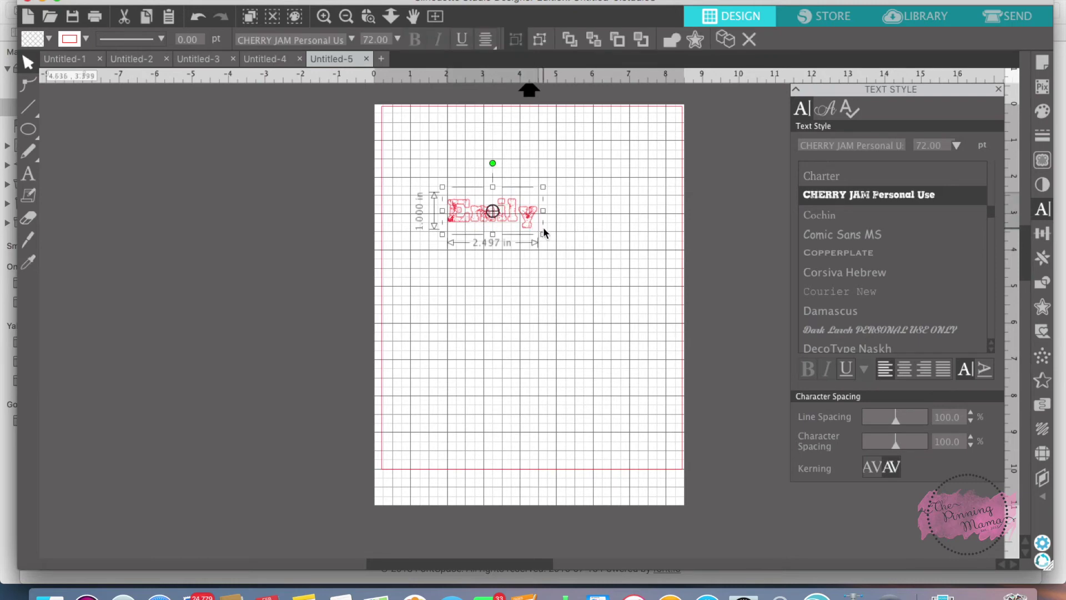
# - Enlarge Emily to about 6.484 by 2.597 in and move it near the page top
pyautogui.moveTo(544, 236); pyautogui.dragTo(654, 311)
pyautogui.moveTo(443, 277); pyautogui.dragTo(407, 292)
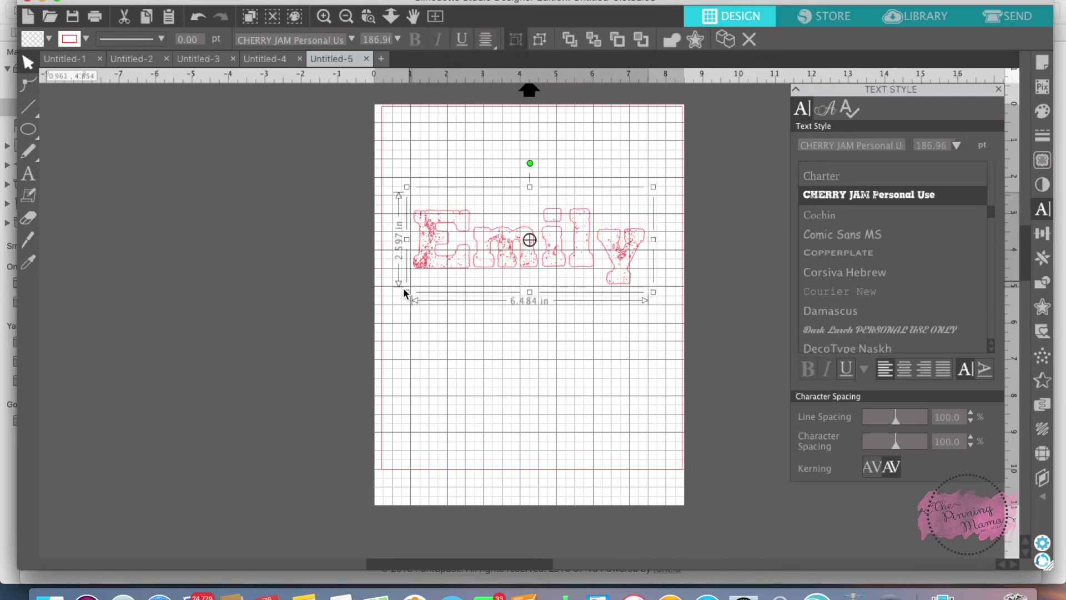
pyautogui.moveTo(535, 260); pyautogui.dragTo(530, 211)
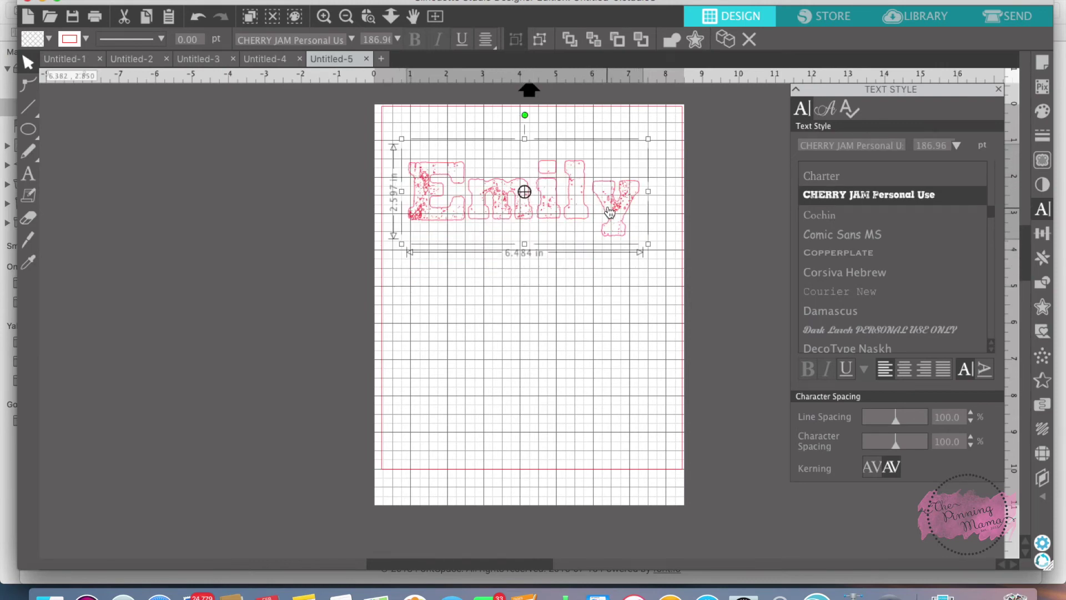
pyautogui.moveTo(603, 207)
pyautogui.mouseDown()
pyautogui.moveTo(590, 209)
pyautogui.moveTo(614, 213)
pyautogui.mouseUp()
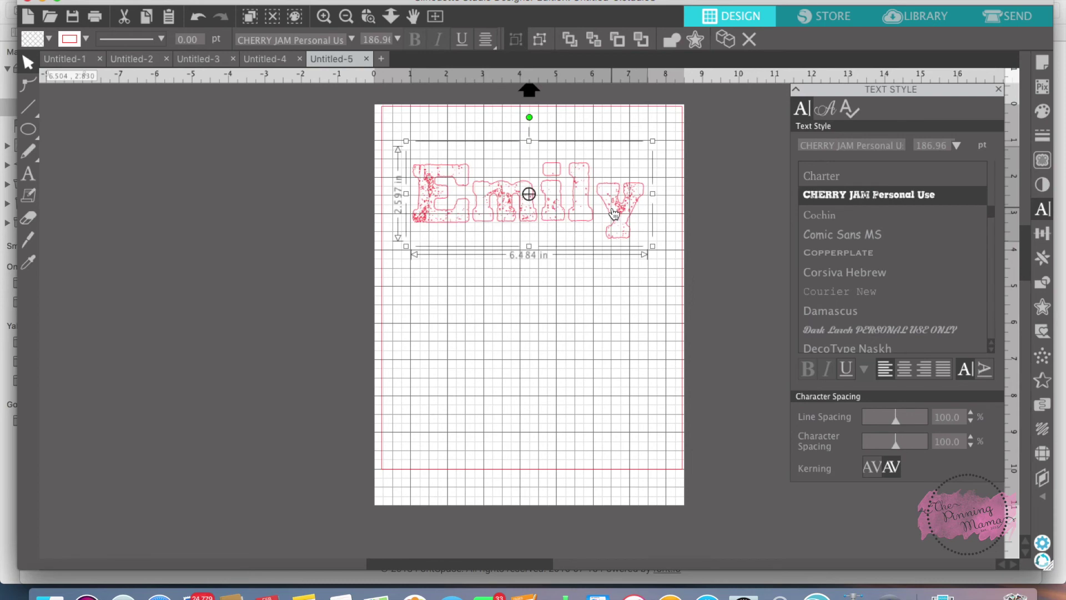
pyautogui.rightClick(595, 208)
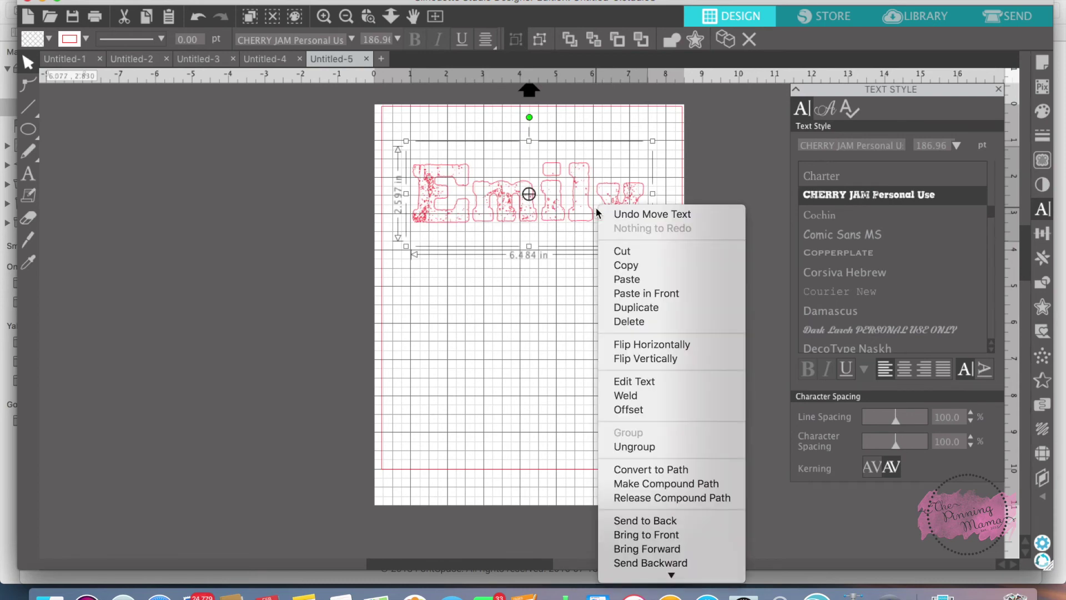
# - Ungroup Emily into letters, nudge the y, l, i and m apart, and drop the Y below
pyautogui.click(653, 447)
pyautogui.click(647, 366)
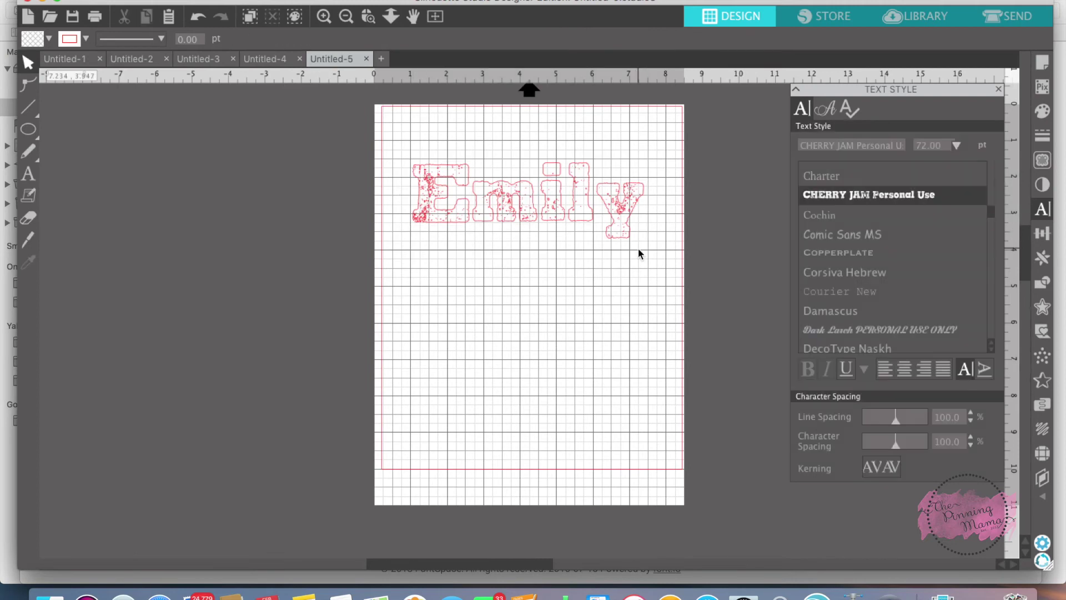
pyautogui.moveTo(621, 222); pyautogui.dragTo(592, 203)
pyautogui.click(595, 181)
pyautogui.click(572, 196)
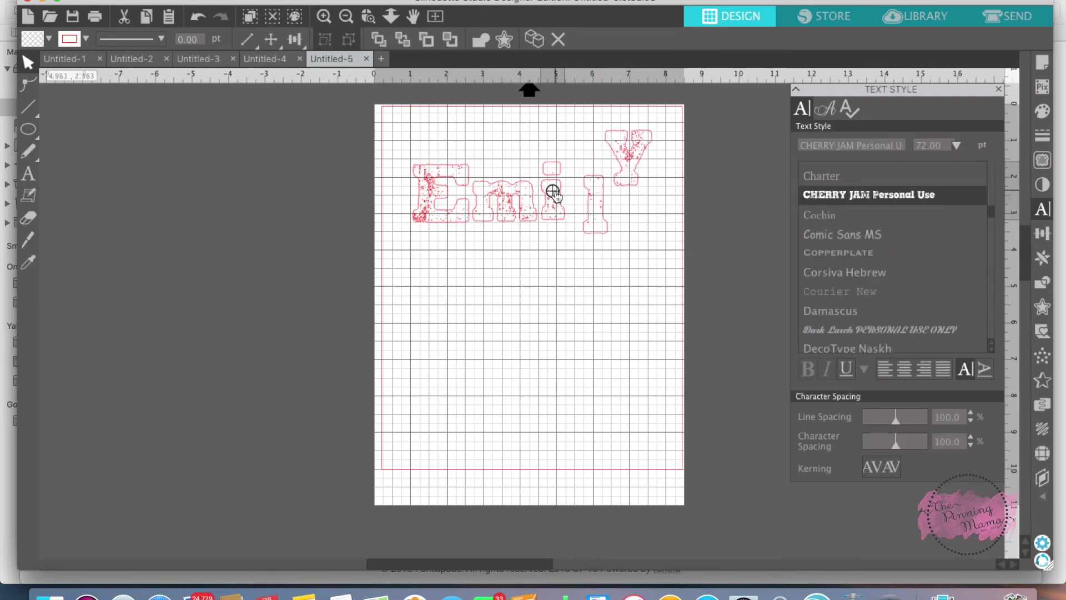
pyautogui.moveTo(553, 193); pyautogui.dragTo(554, 162)
pyautogui.click(529, 183)
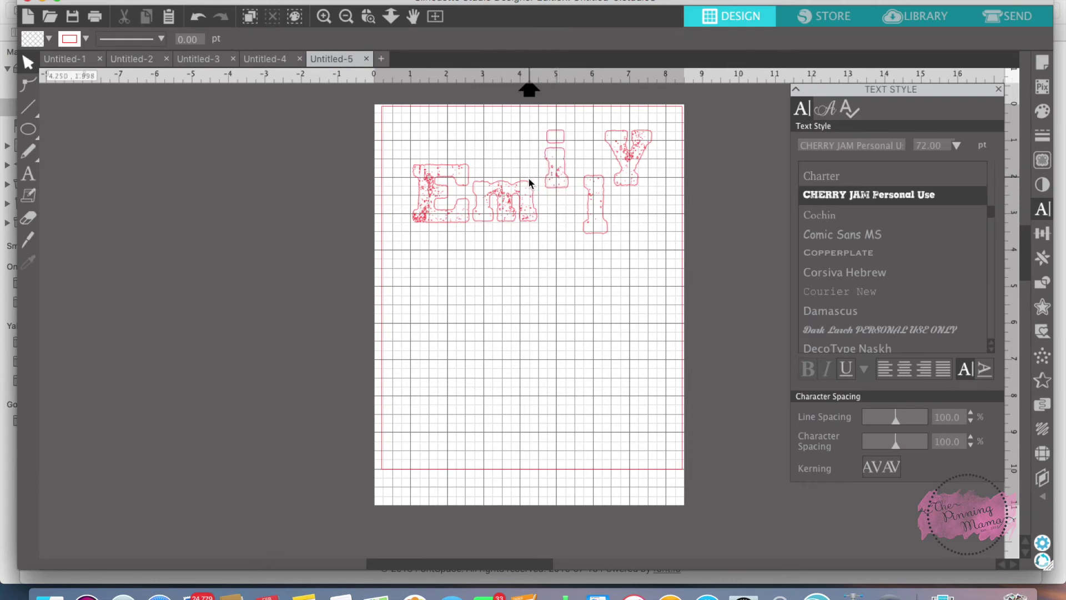
pyautogui.moveTo(504, 207); pyautogui.dragTo(502, 189)
pyautogui.click(543, 179)
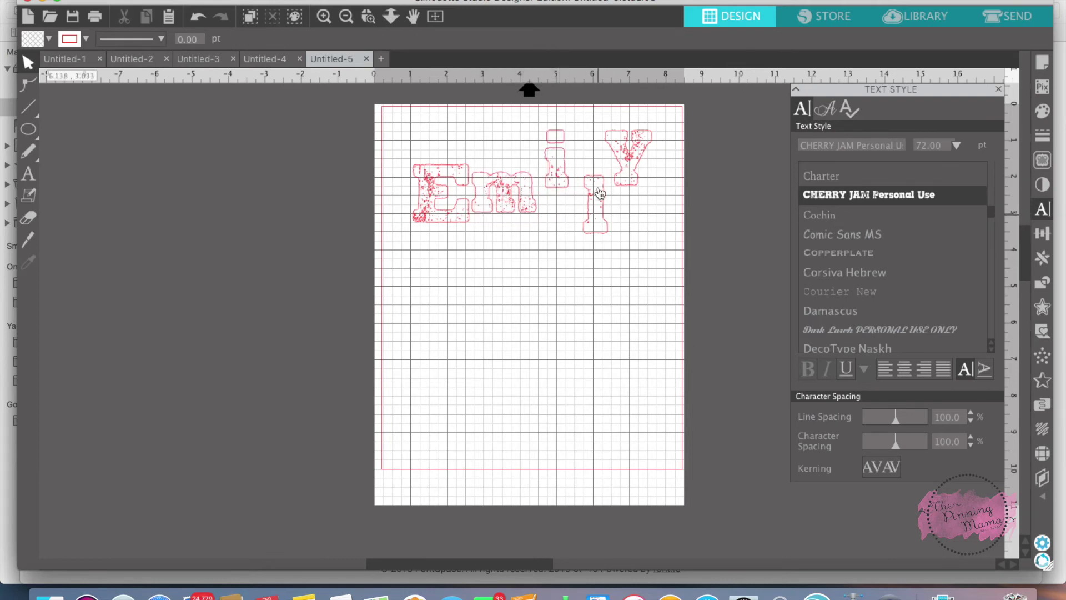
pyautogui.moveTo(629, 167); pyautogui.dragTo(583, 383)
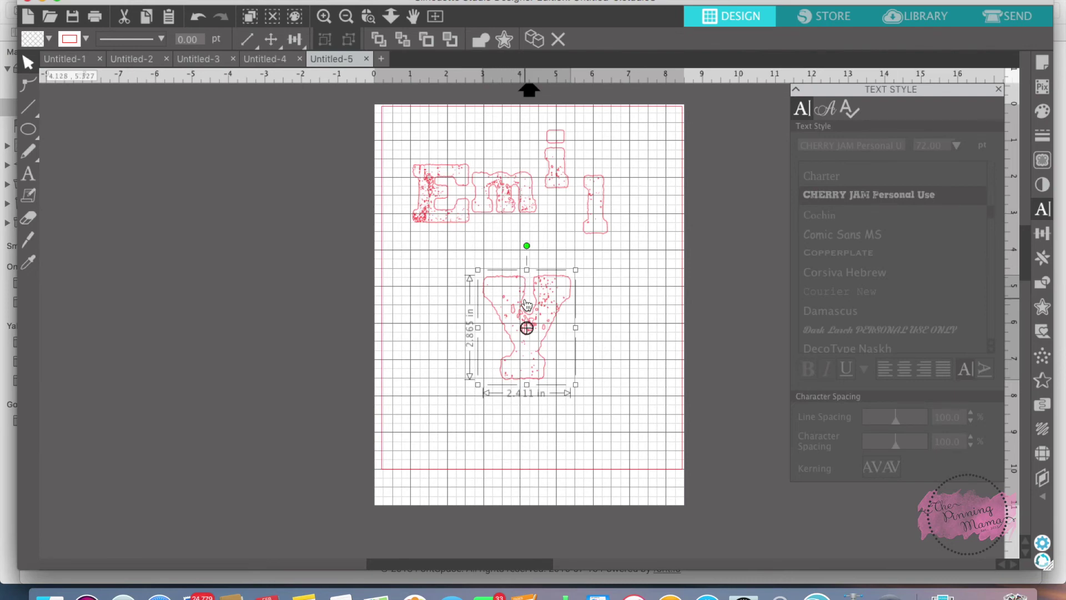
# - Release the Y's compound path into separate pieces
pyautogui.rightClick(529, 320)
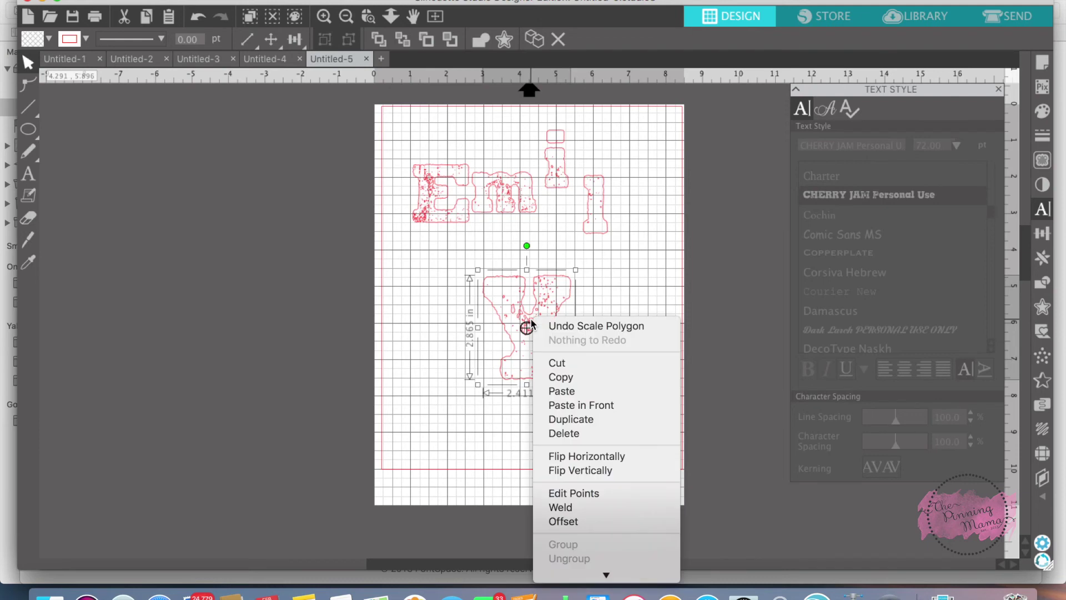
pyautogui.moveTo(605, 575)
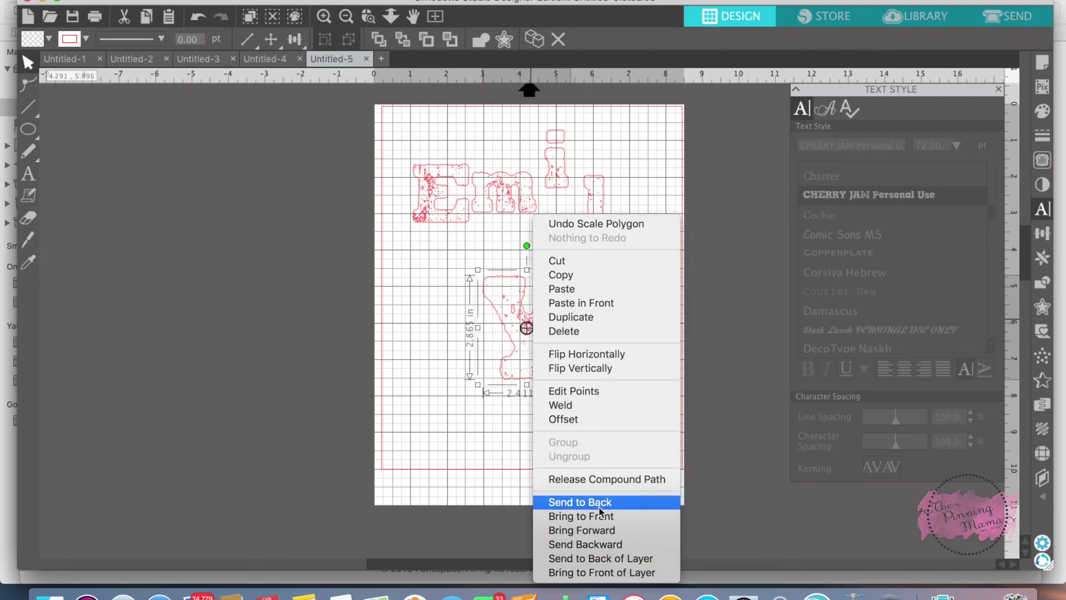
pyautogui.click(606, 480)
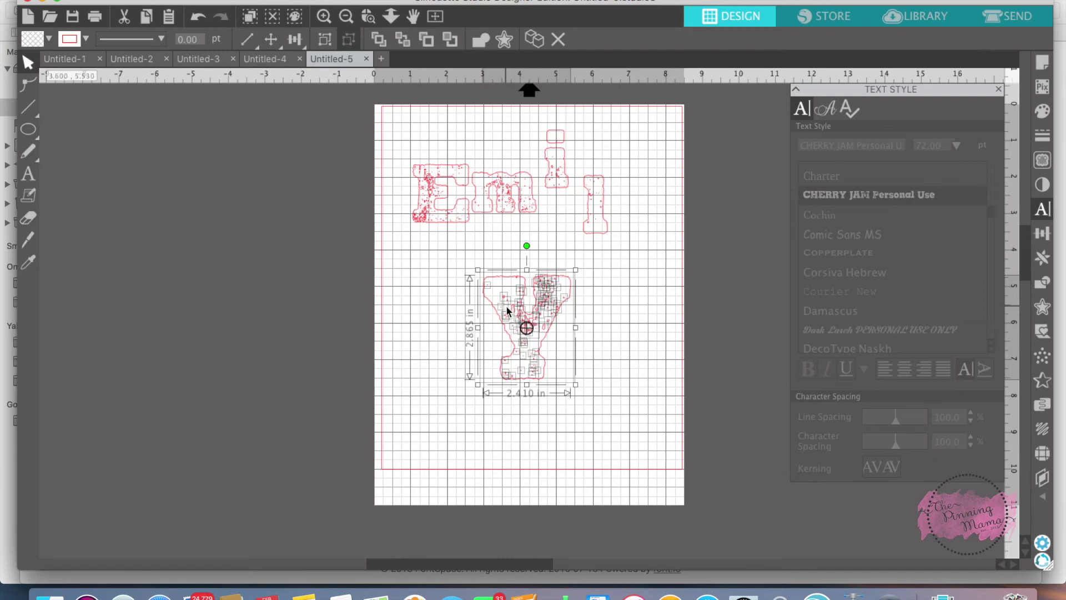
pyautogui.click(589, 366)
# - Select individual speckles and pieces of the released Y to check they are separate
pyautogui.click(523, 326)
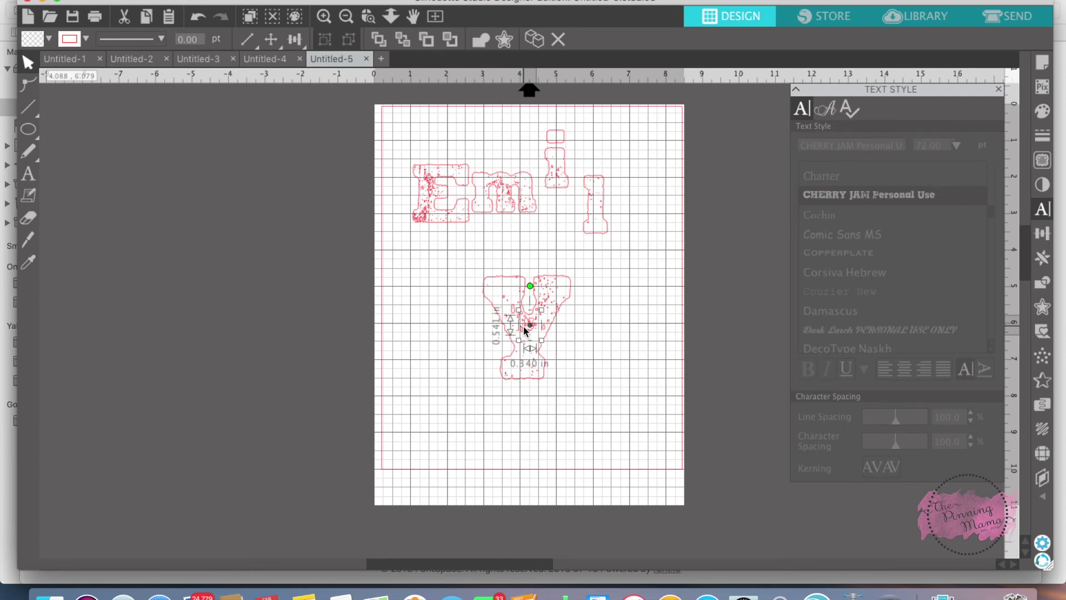
pyautogui.click(523, 325)
pyautogui.click(513, 308)
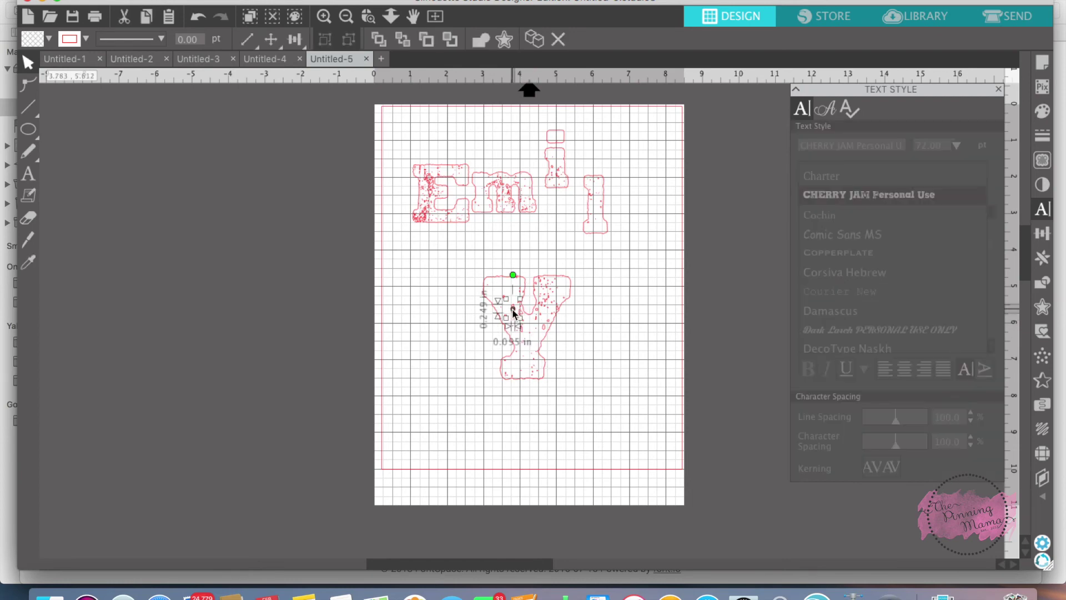
pyautogui.click(512, 308)
pyautogui.click(521, 313)
pyautogui.click(521, 311)
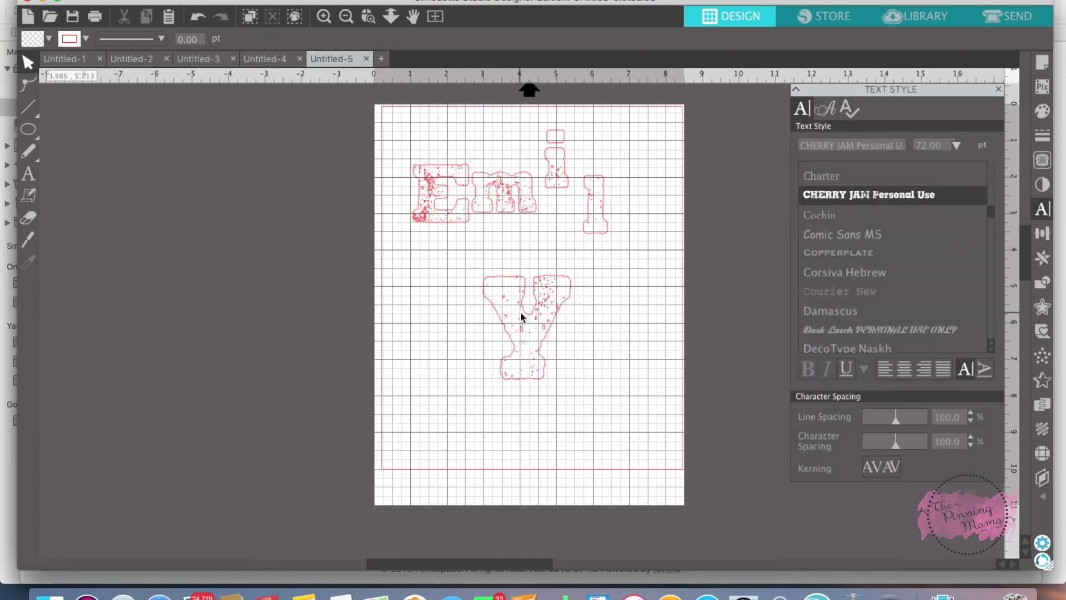
pyautogui.click(504, 298)
pyautogui.click(505, 298)
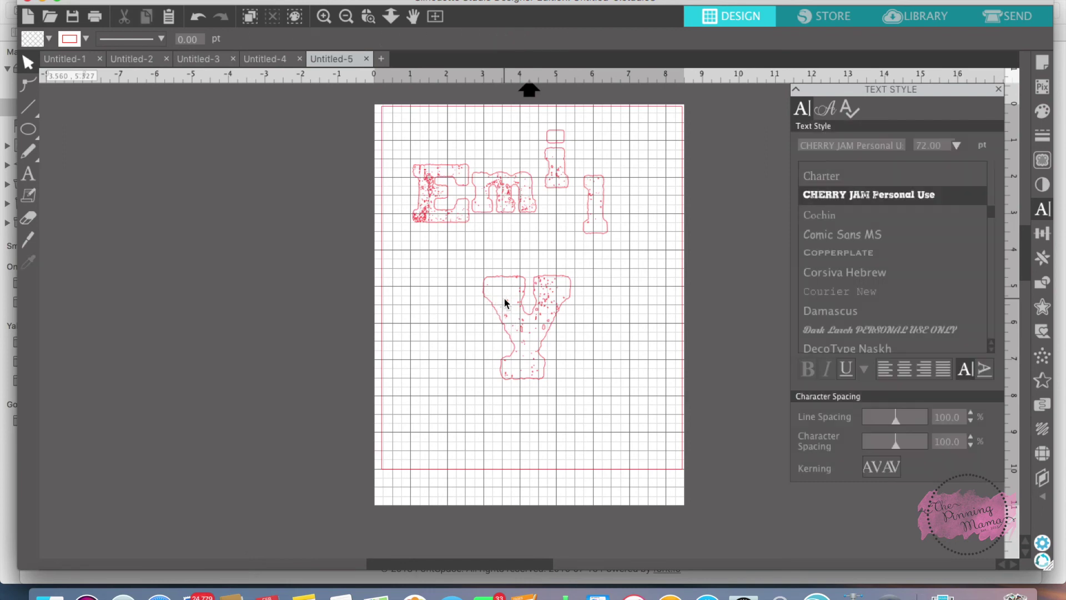
pyautogui.click(545, 294)
pyautogui.click(544, 295)
pyautogui.click(541, 304)
pyautogui.click(541, 305)
pyautogui.click(548, 300)
pyautogui.click(548, 296)
pyautogui.click(552, 287)
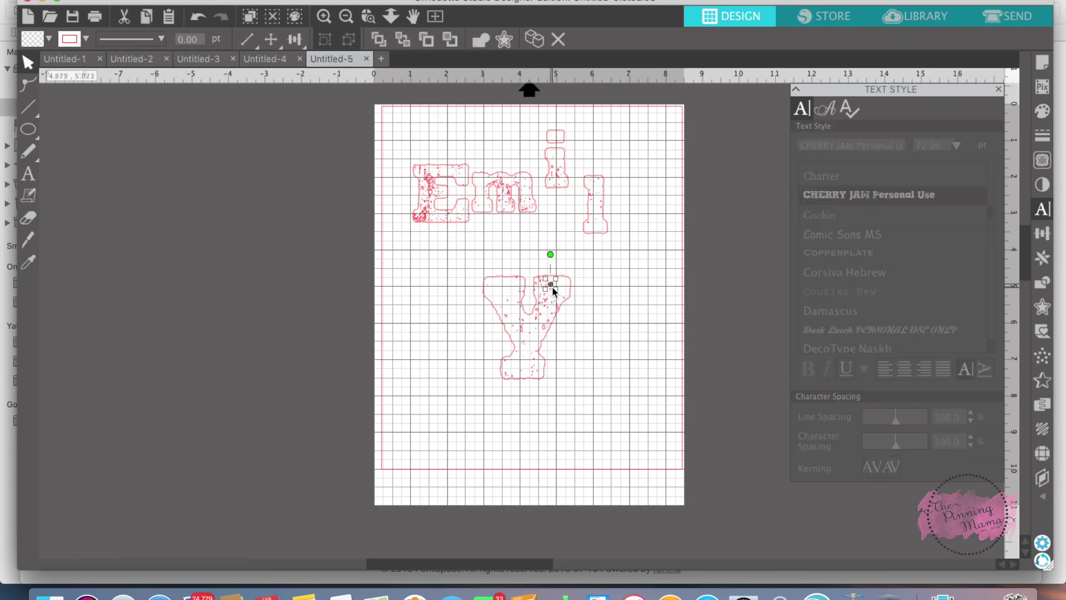
pyautogui.click(552, 287)
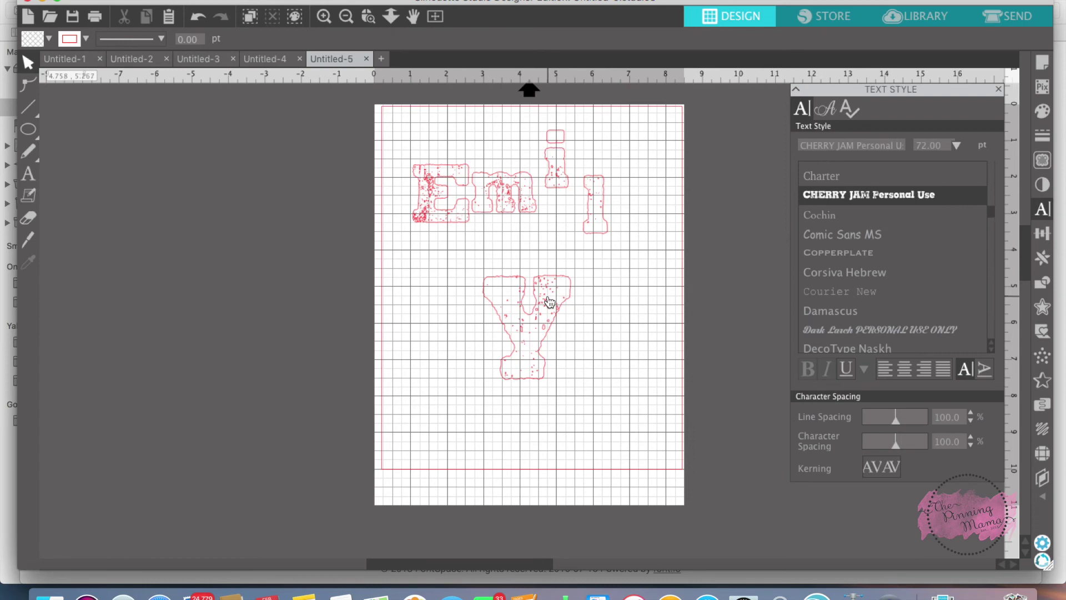
pyautogui.click(548, 300)
pyautogui.click(549, 301)
pyautogui.click(540, 325)
pyautogui.click(538, 317)
pyautogui.click(522, 325)
pyautogui.click(522, 325)
pyautogui.click(523, 331)
pyautogui.click(523, 331)
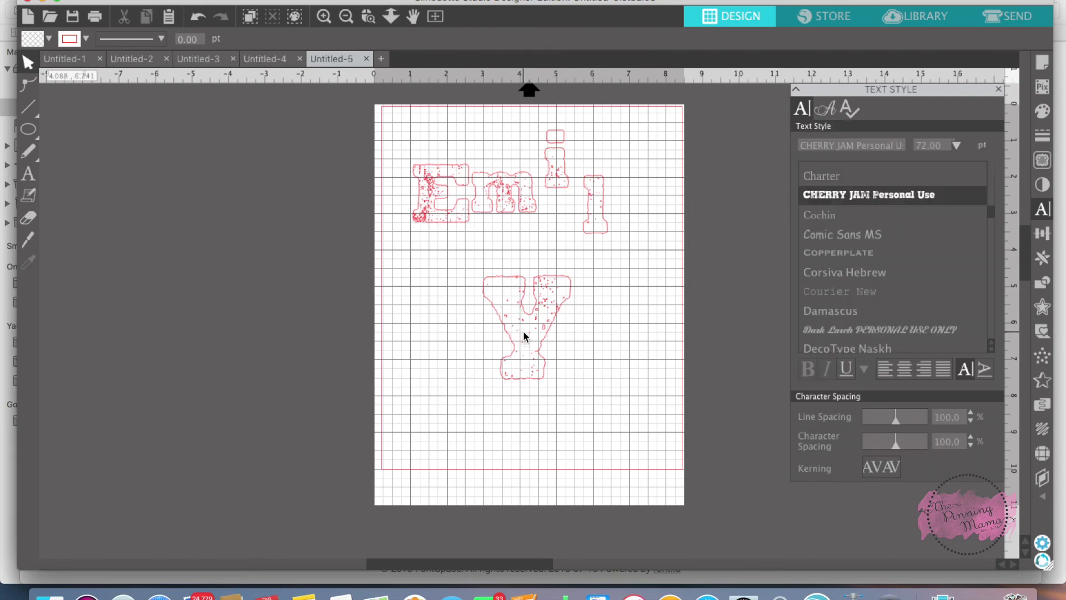
pyautogui.click(543, 299)
pyautogui.click(543, 298)
pyautogui.click(549, 286)
pyautogui.click(549, 286)
pyautogui.click(541, 278)
pyautogui.click(541, 278)
pyautogui.click(547, 306)
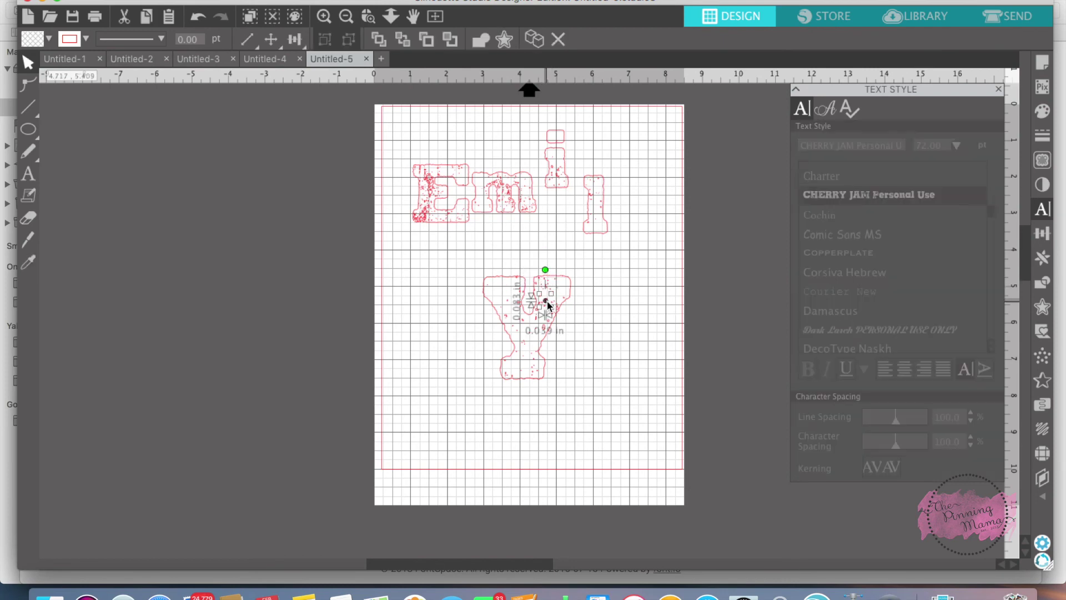
pyautogui.click(542, 325)
# - Move the Y outline right and slightly up, away from its speckles
pyautogui.moveTo(548, 335); pyautogui.dragTo(639, 347)
pyautogui.click(557, 311)
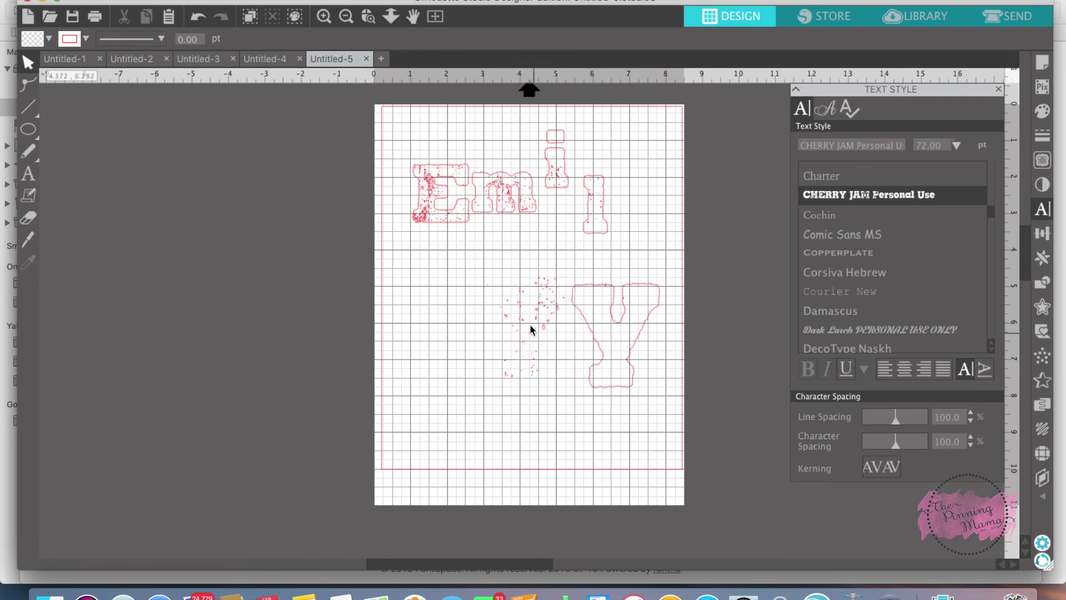
pyautogui.moveTo(614, 338); pyautogui.dragTo(622, 315)
pyautogui.click(599, 315)
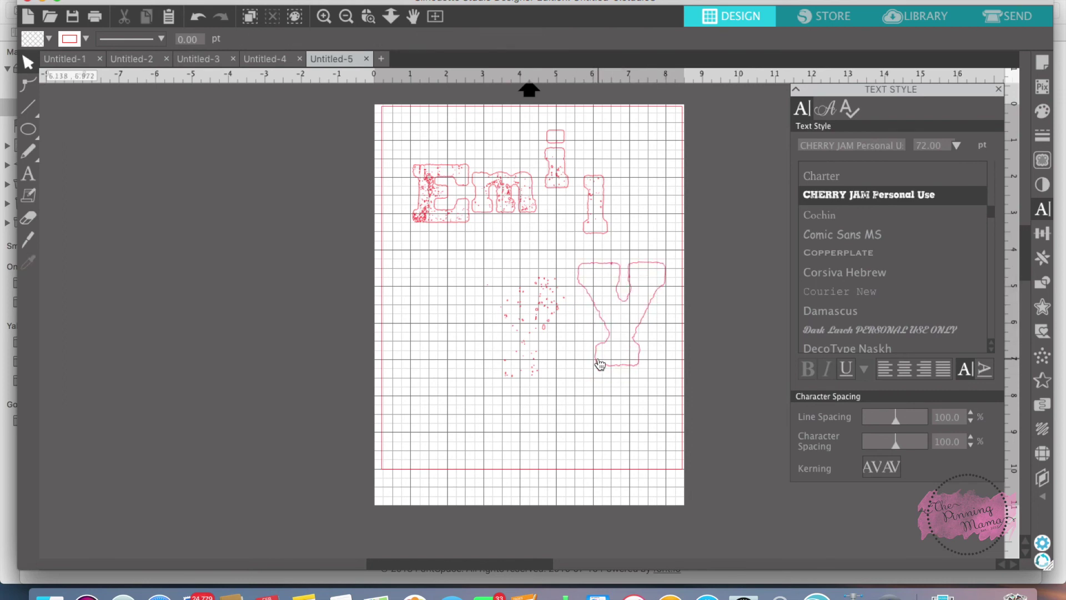